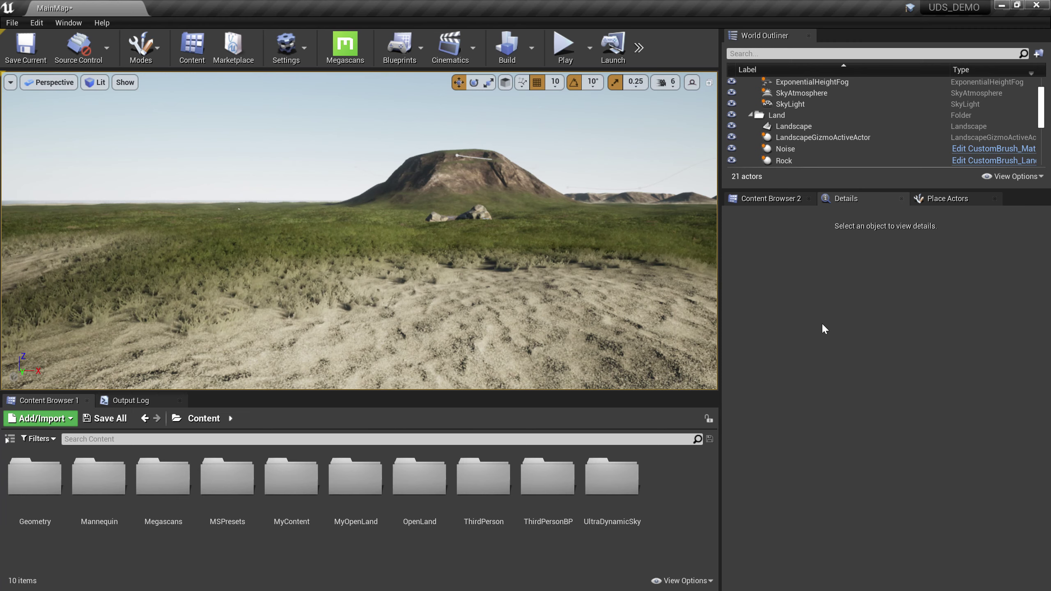
Step: Delete the DirectionalLight, ExponentialHeightFog, SkyAtmosphere and SkyLight actors from the level's Env folder
{"action": "scroll", "coordinate": [841, 143], "scroll_direction": "up", "scroll_amount": 2}
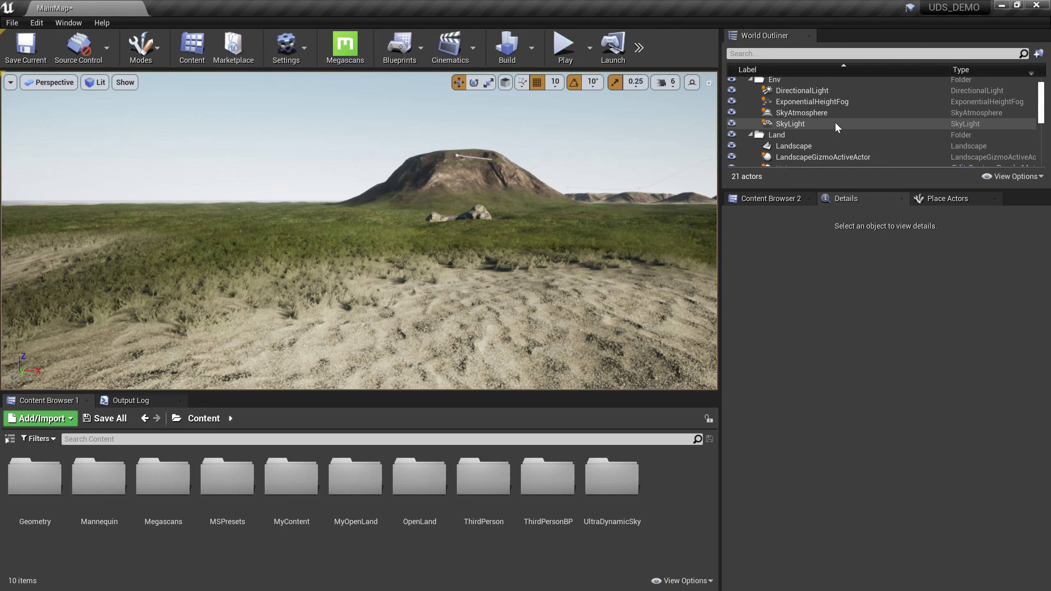
{"action": "left_click", "coordinate": [818, 91]}
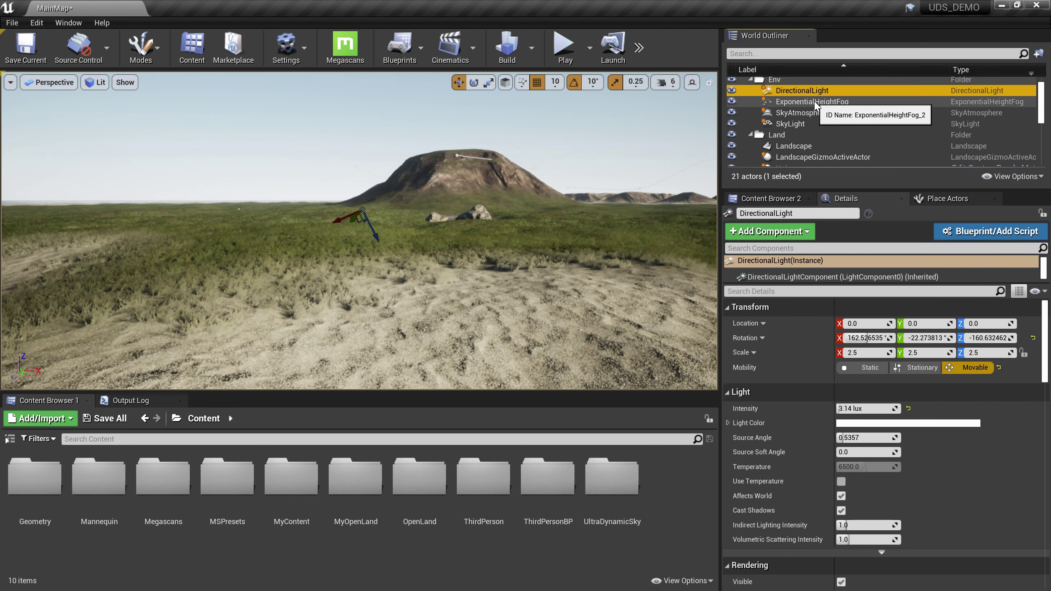
{"action": "left_click", "coordinate": [817, 102], "text": "ctrl"}
{"action": "left_click", "coordinate": [816, 112], "text": "ctrl"}
{"action": "left_click", "coordinate": [807, 123], "text": "ctrl"}
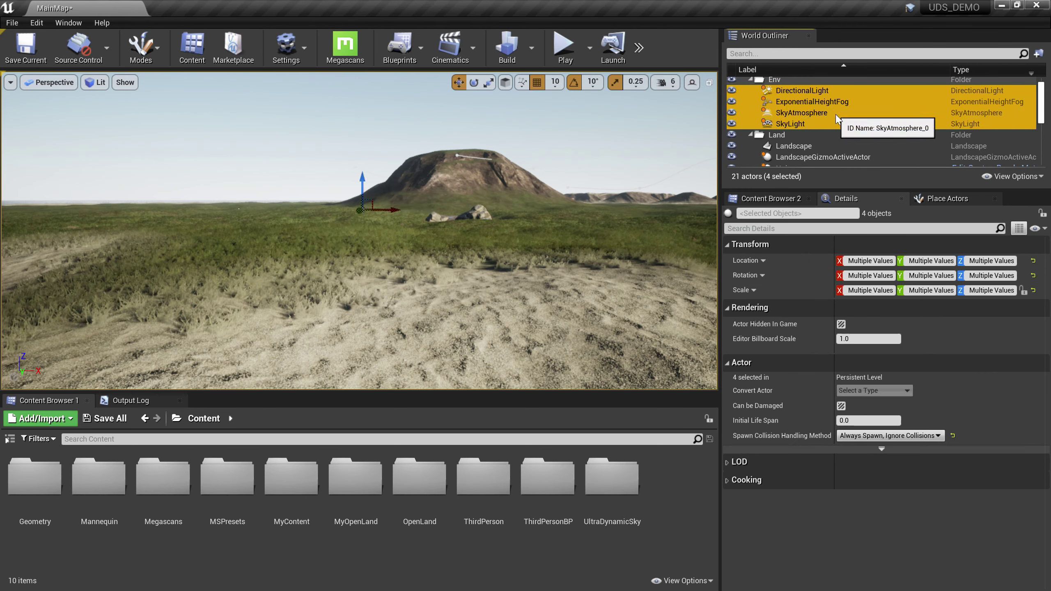
{"action": "key", "text": "Delete"}
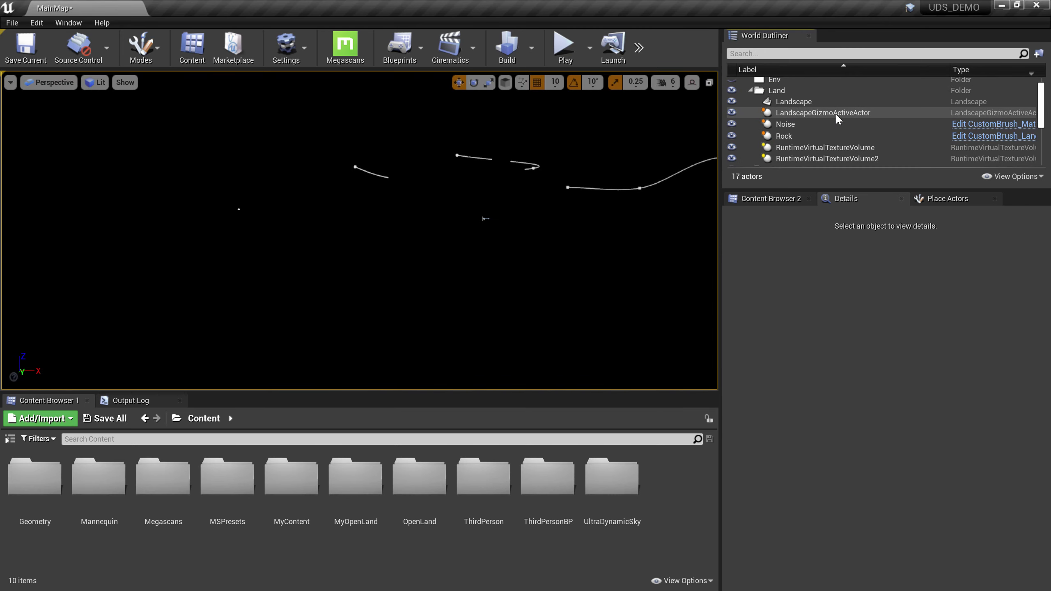
Step: Place the Ultra_Dynamic_Sky blueprint from UltraDynamicSky/Blueprints into the level
{"action": "mouse_move", "coordinate": [579, 232]}
{"action": "right_mouse_down"}
{"action": "mouse_move", "coordinate": [577, 182]}
{"action": "mouse_move", "coordinate": [574, 232]}
{"action": "right_mouse_up"}
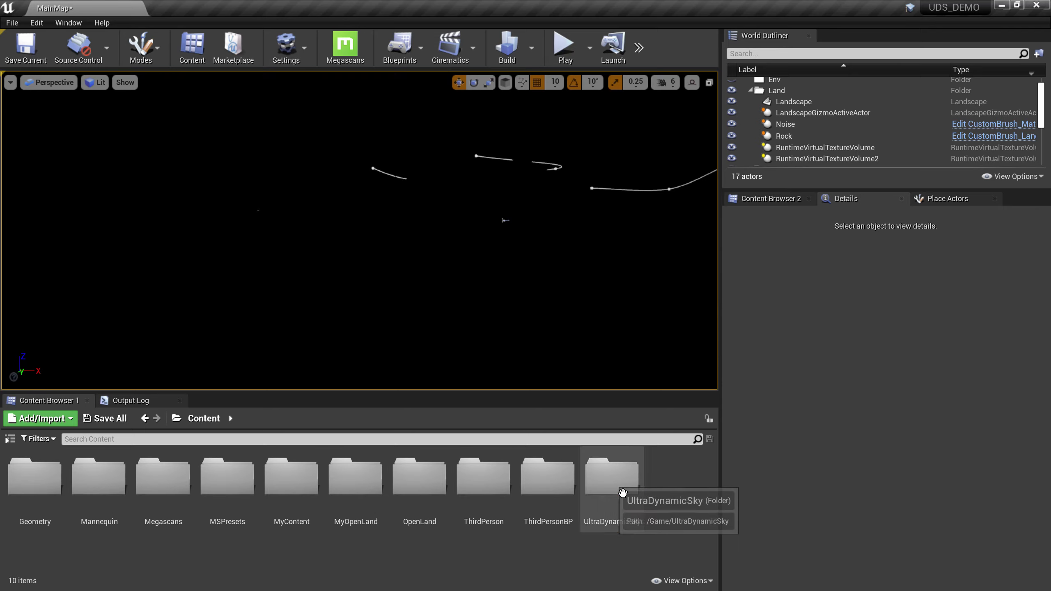
{"action": "double_click", "coordinate": [613, 476]}
{"action": "double_click", "coordinate": [35, 477]}
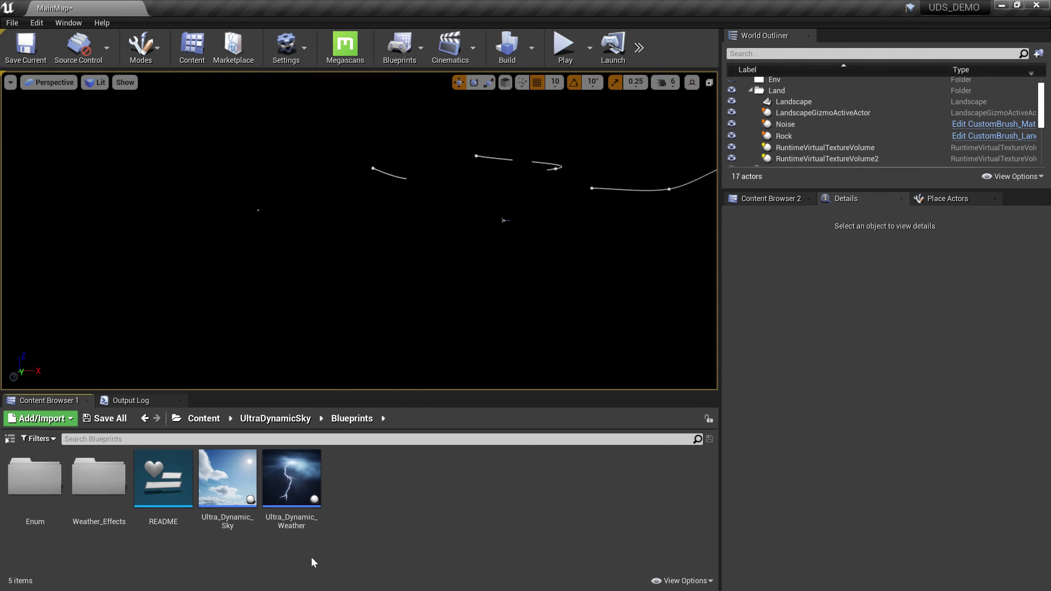
{"action": "mouse_move", "coordinate": [230, 527]}
{"action": "left_click", "coordinate": [219, 506]}
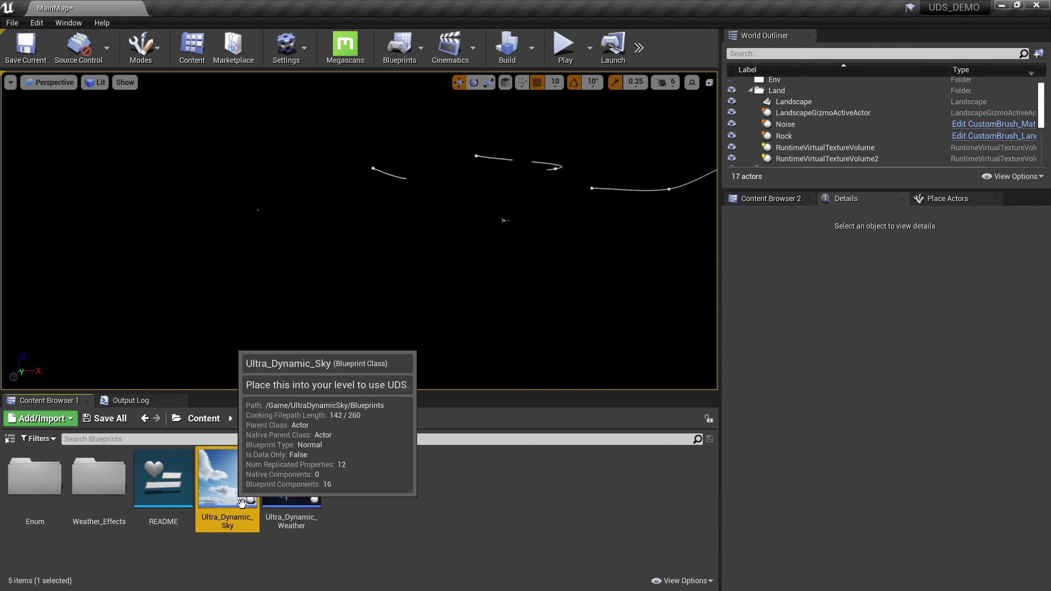
{"action": "left_click_drag", "start_coordinate": [396, 311], "coordinate": [466, 309]}
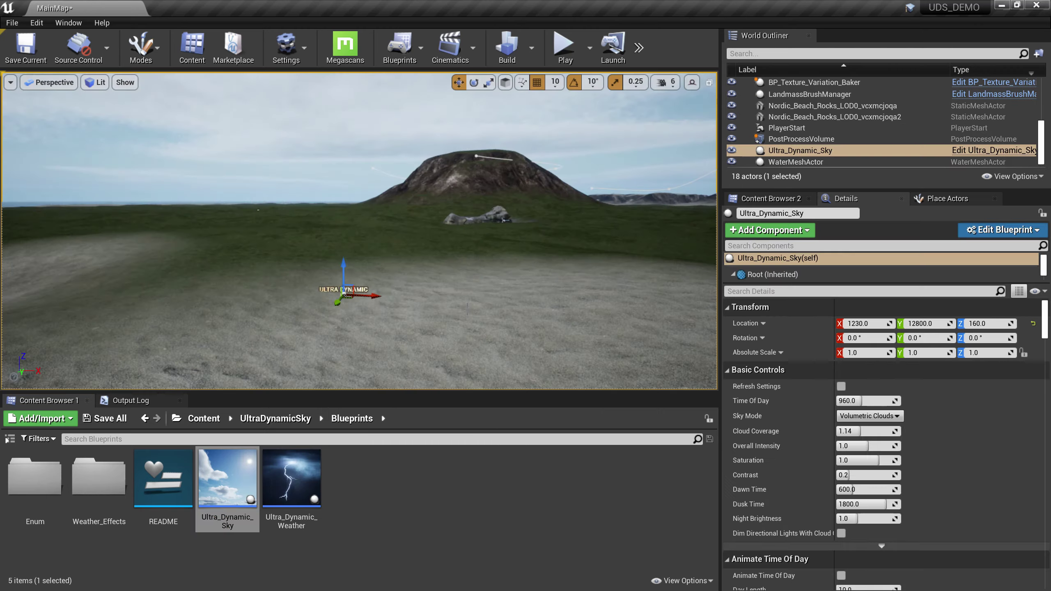
Step: Place the Ultra_Dynamic_Weather blueprint into the level on the open ground in front of the mountain
{"action": "mouse_move", "coordinate": [468, 308]}
{"action": "right_mouse_down"}
{"action": "mouse_move", "coordinate": [608, 292]}
{"action": "mouse_move", "coordinate": [538, 313]}
{"action": "mouse_move", "coordinate": [468, 313]}
{"action": "right_mouse_up"}
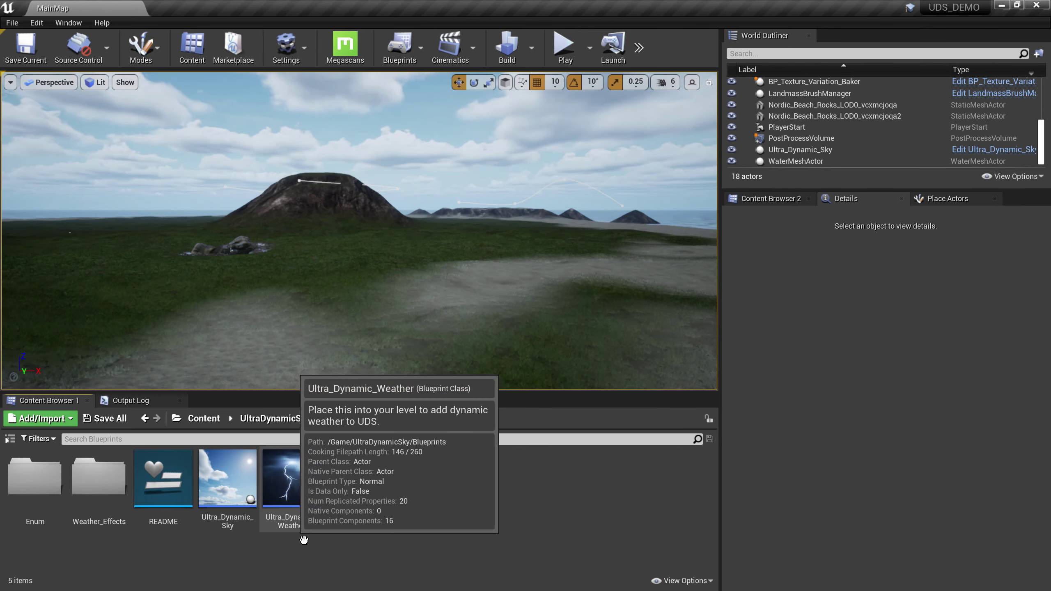
{"action": "left_click", "coordinate": [303, 505]}
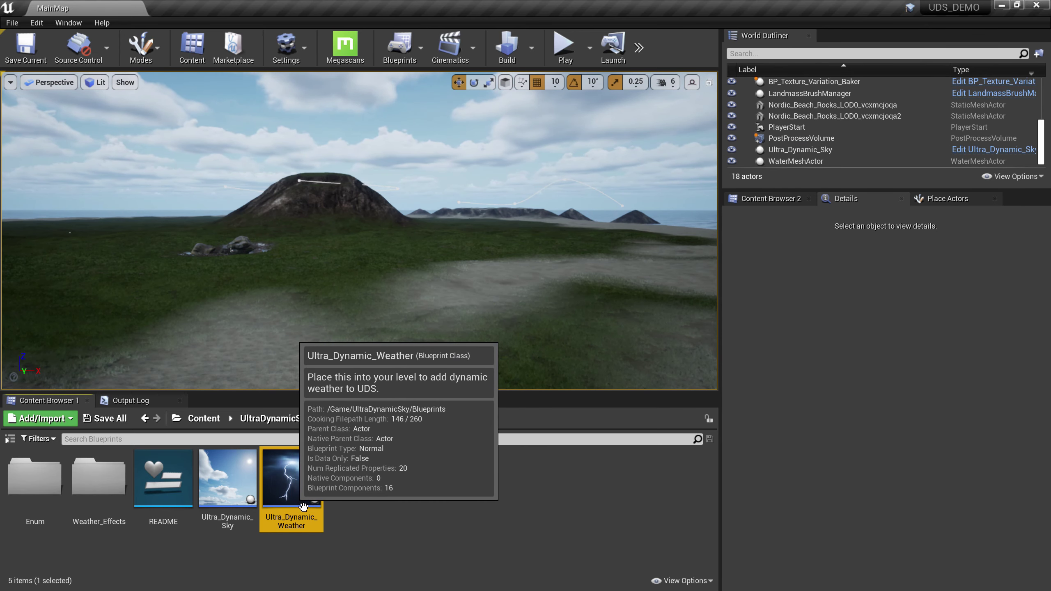
{"action": "left_click_drag", "start_coordinate": [303, 506], "coordinate": [380, 304]}
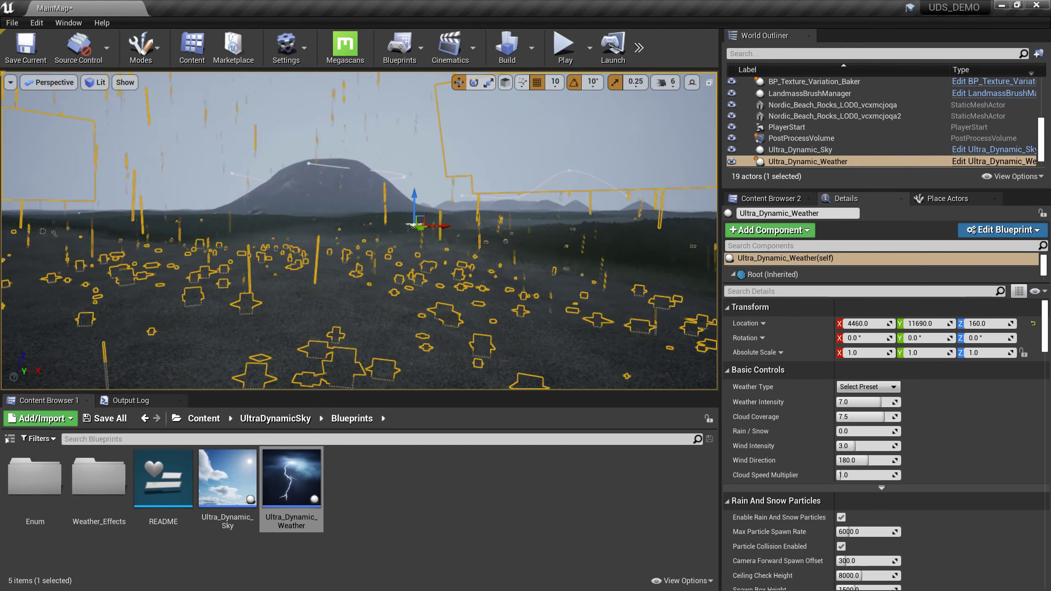
Step: Apply the Ultra_Dynamic_Weather preset that gives weather intensity 10, cloud coverage 8 and wind intensity 8
{"action": "right_click_drag", "start_coordinate": [381, 304], "coordinate": [380, 309]}
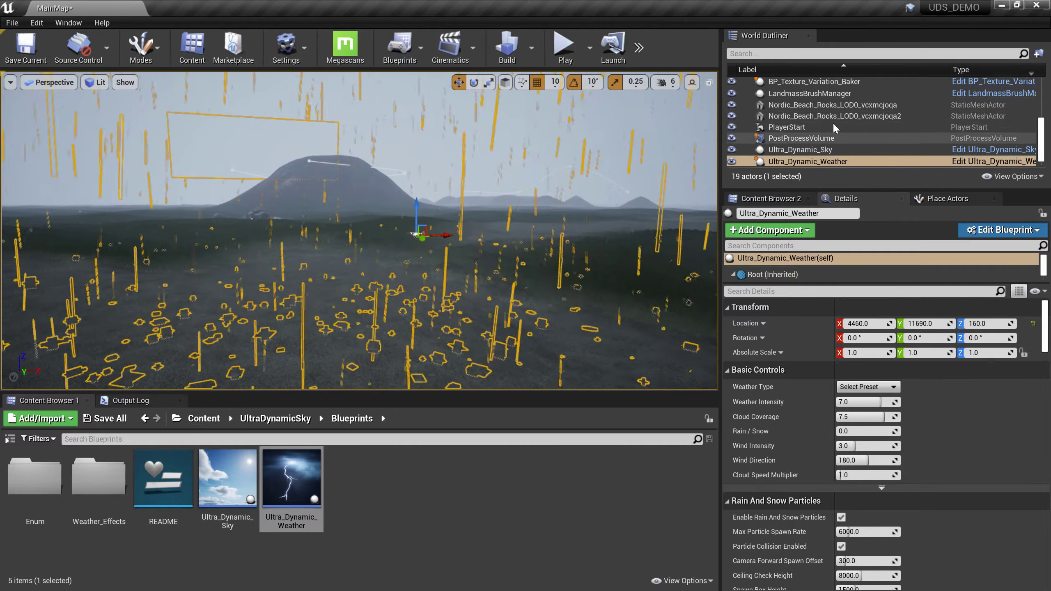
{"action": "left_click", "coordinate": [807, 161]}
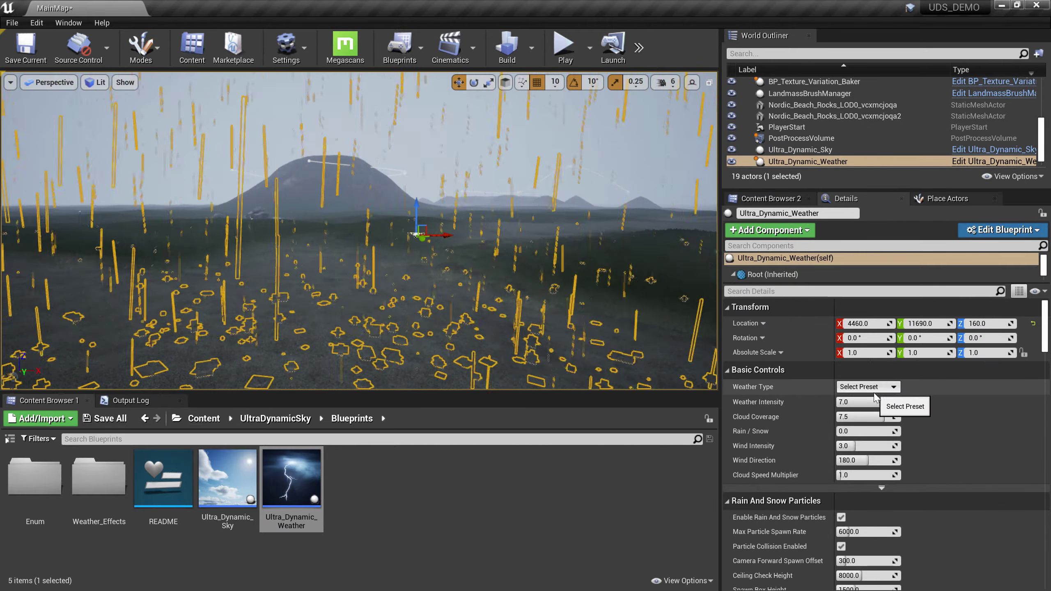
{"action": "left_click", "coordinate": [886, 387]}
{"action": "left_click", "coordinate": [859, 452]}
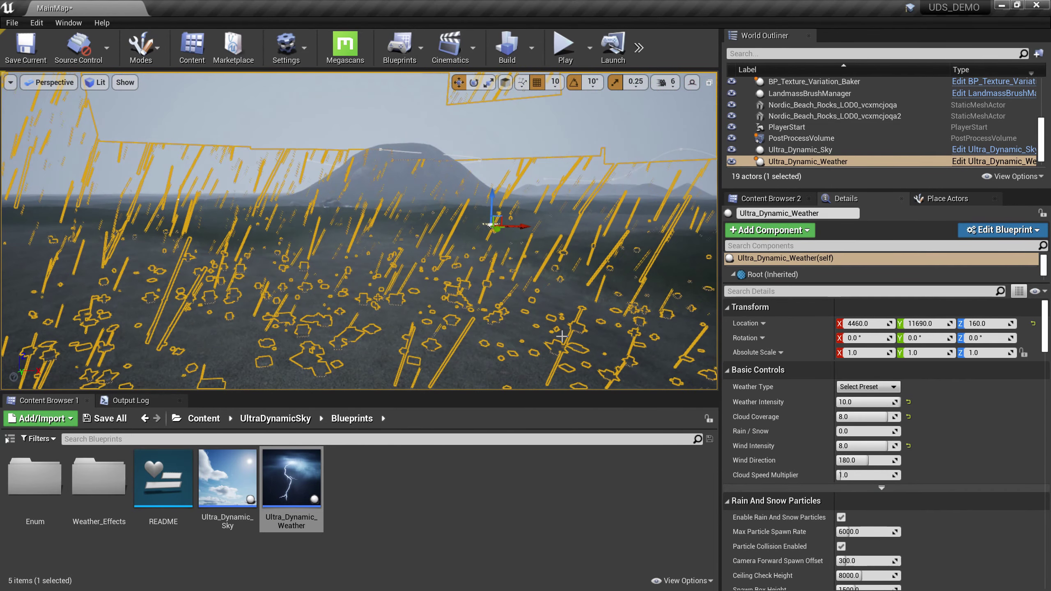
Step: Play the level, run the character across the grass to examine the storm weather, and stop the session
{"action": "left_click", "coordinate": [565, 45]}
{"action": "key", "text": "w"}
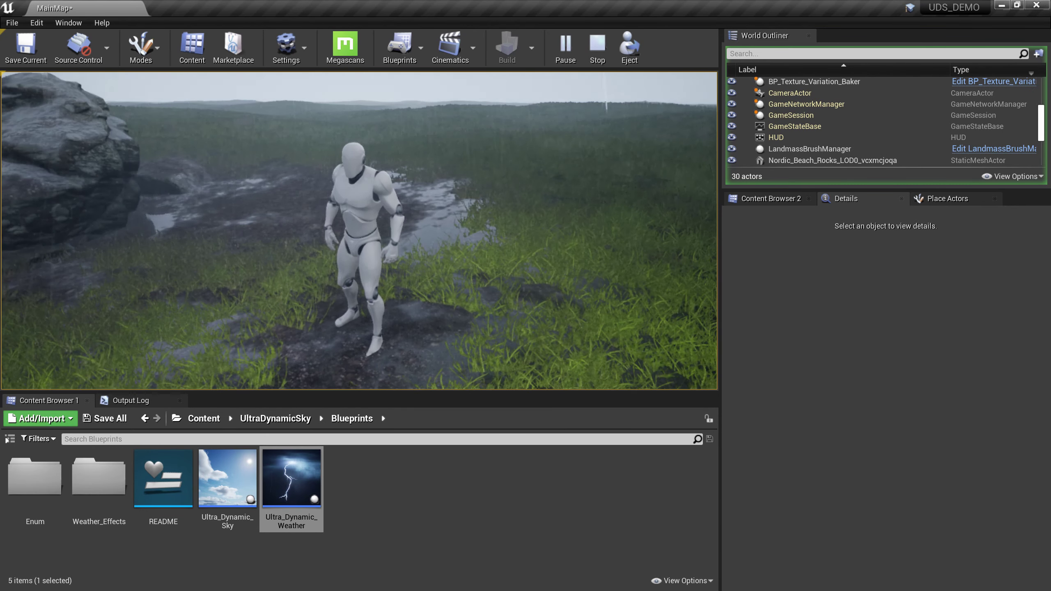
{"action": "key", "text": "w"}
{"action": "key", "text": "w"}
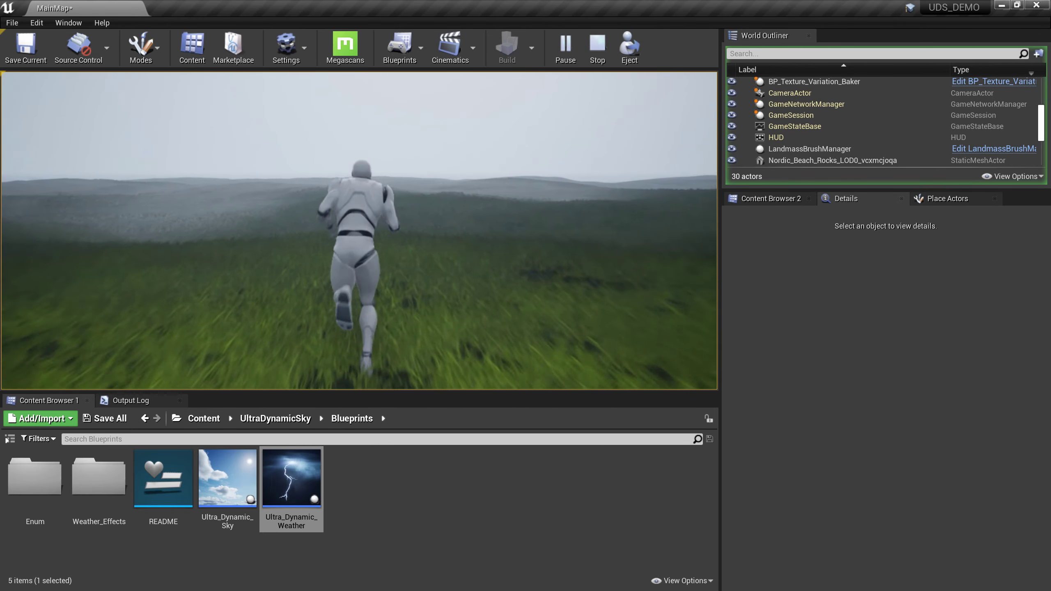
{"action": "key", "text": "w"}
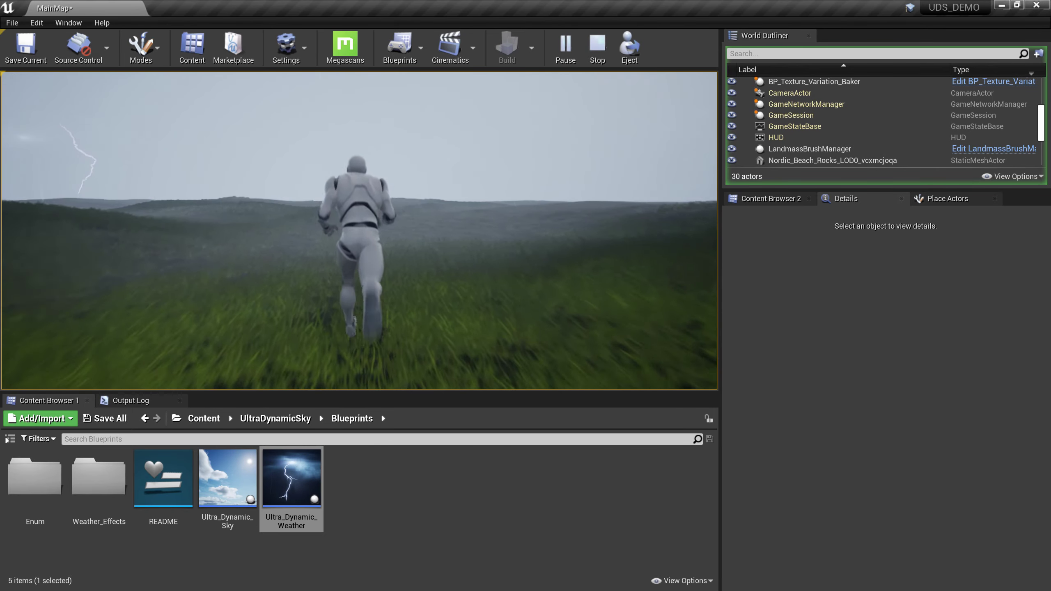
{"action": "key", "text": "Escape"}
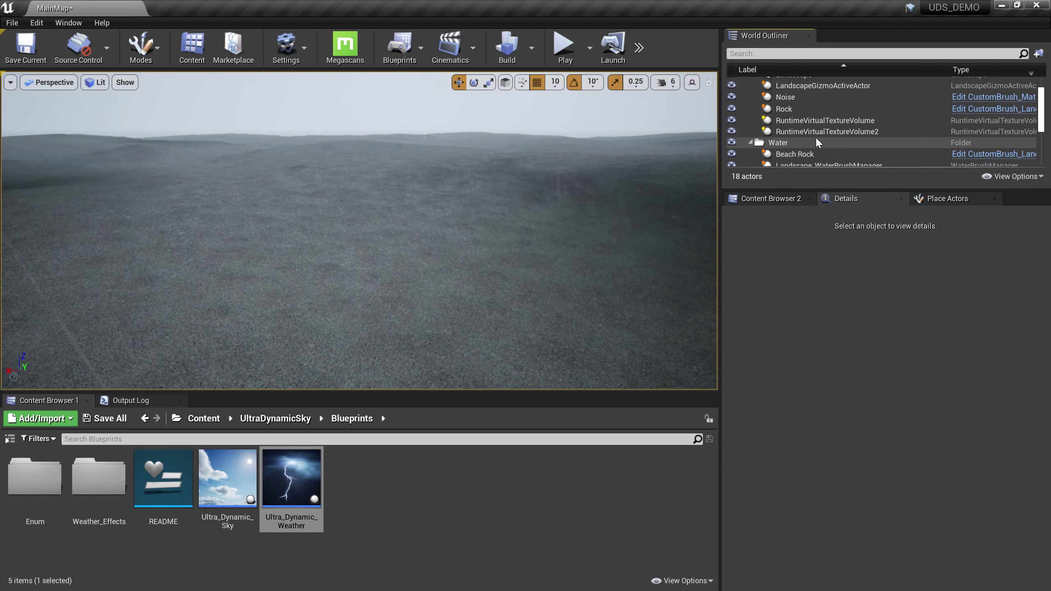
Step: Enable Use Dynamic Material Instance on the Landscape actor and save the level
{"action": "scroll", "coordinate": [816, 137], "scroll_direction": "up", "scroll_amount": 3}
{"action": "left_click", "coordinate": [810, 108]}
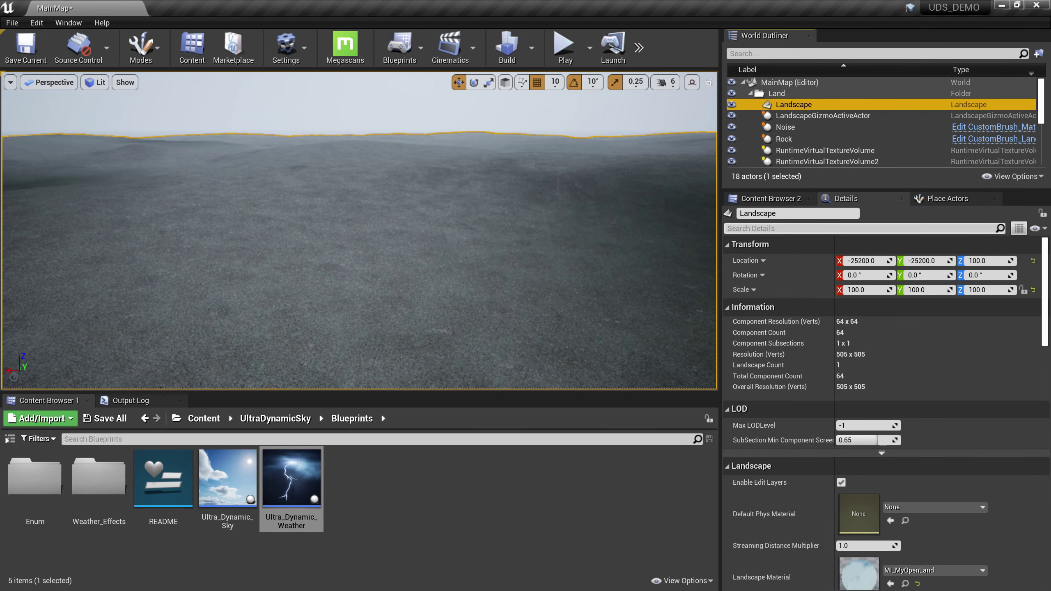
{"action": "left_click", "coordinate": [860, 228]}
{"action": "type", "text": "dyna"}
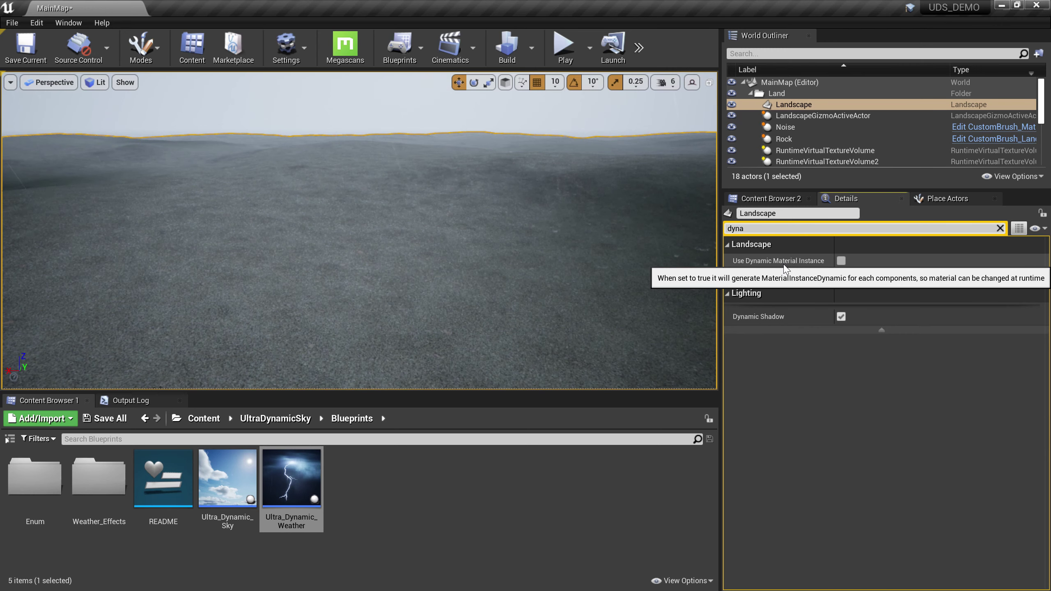
{"action": "left_click", "coordinate": [841, 260]}
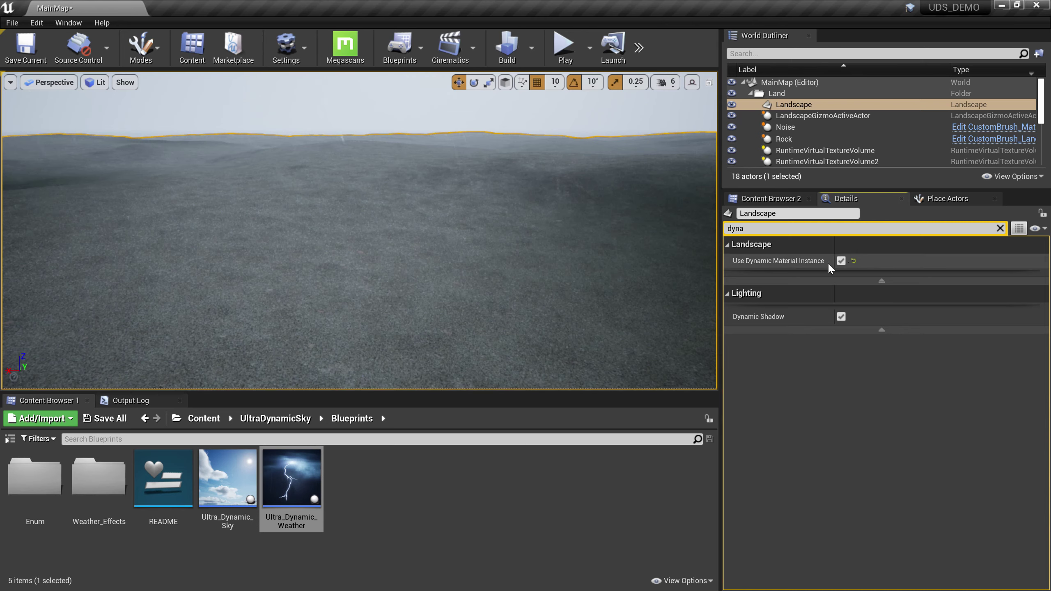
{"action": "key", "text": "ctrl+s"}
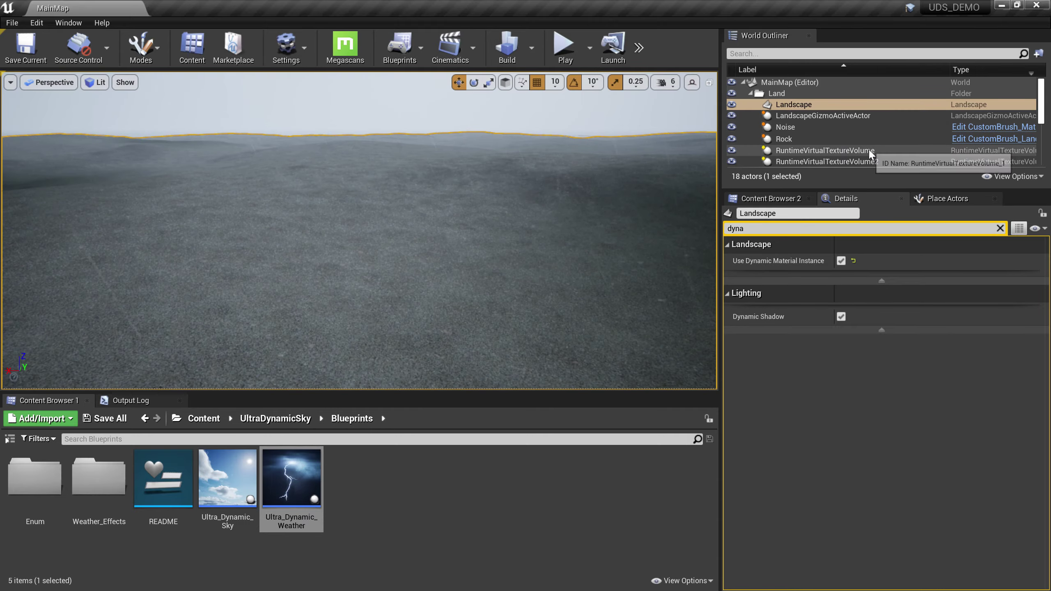
Step: Enable Dynamic Landscape Weather Effects on the Ultra_Dynamic_Weather actor, filtering its properties by "land"
{"action": "scroll", "coordinate": [869, 148], "scroll_direction": "down", "scroll_amount": 2}
{"action": "scroll", "coordinate": [869, 148], "scroll_direction": "down", "scroll_amount": 3}
{"action": "left_click", "coordinate": [869, 149]}
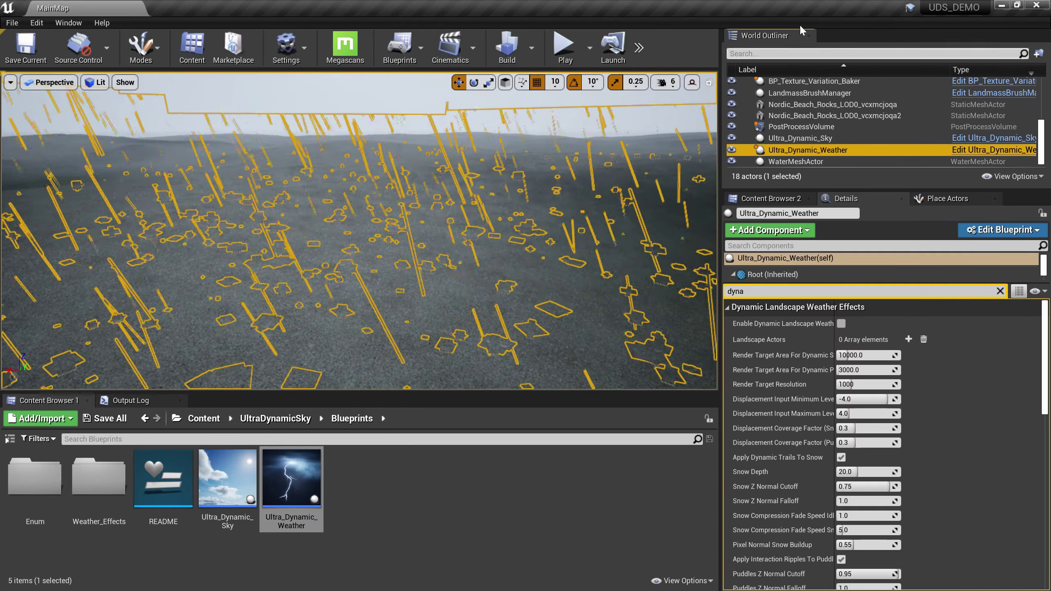
{"action": "left_click", "coordinate": [812, 291]}
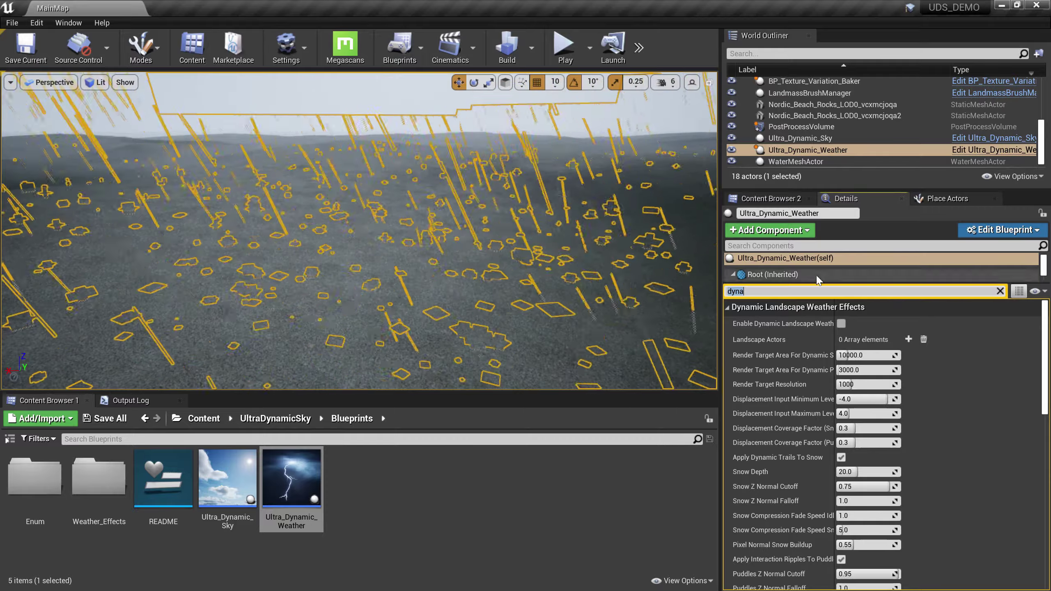
{"action": "type", "text": "land"}
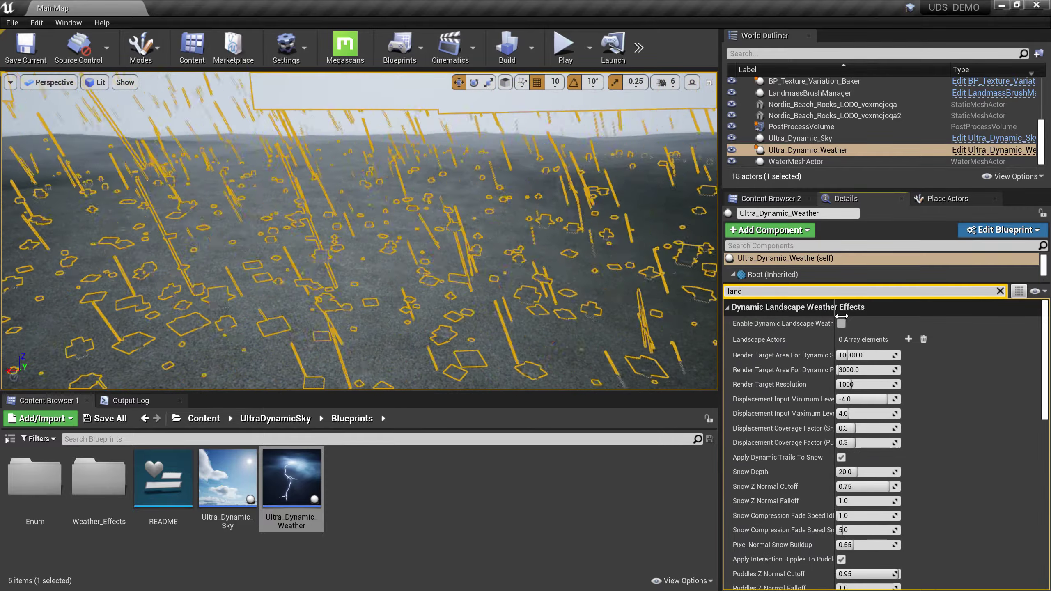
{"action": "left_click_drag", "start_coordinate": [842, 316], "coordinate": [886, 317]}
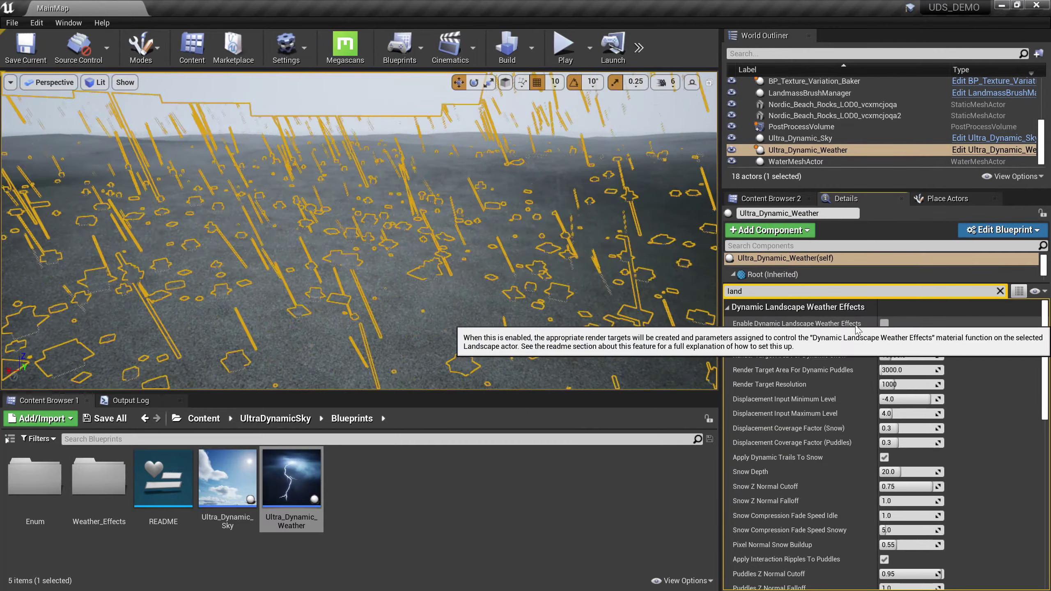
{"action": "left_click", "coordinate": [885, 323]}
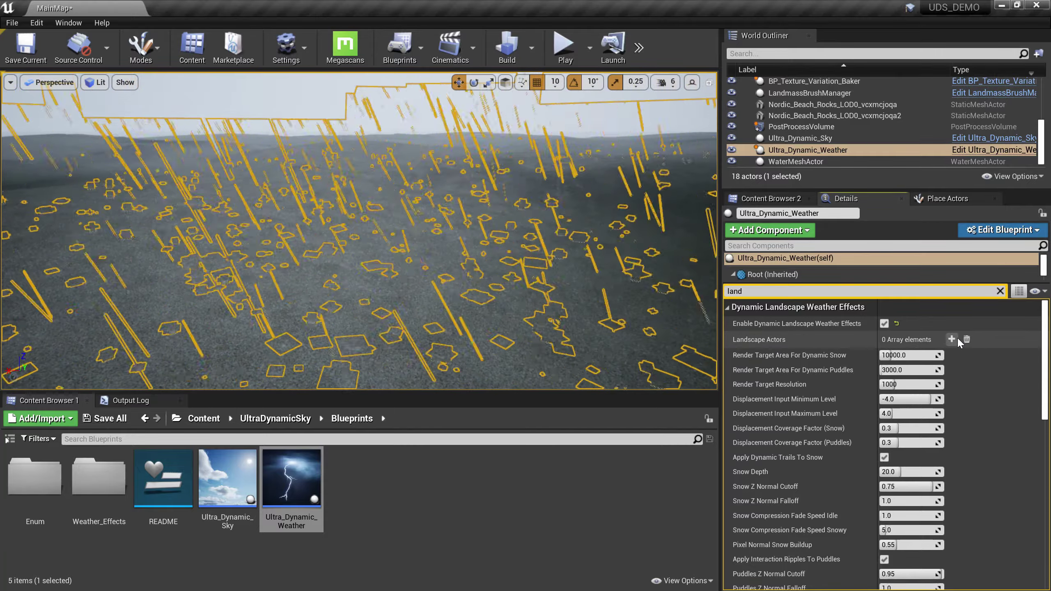
Step: Add one element to the weather actor's Landscape Actors array, assign Landscape to it and save the level
{"action": "left_click", "coordinate": [952, 339]}
{"action": "left_click", "coordinate": [925, 356]}
{"action": "left_click", "coordinate": [880, 201]}
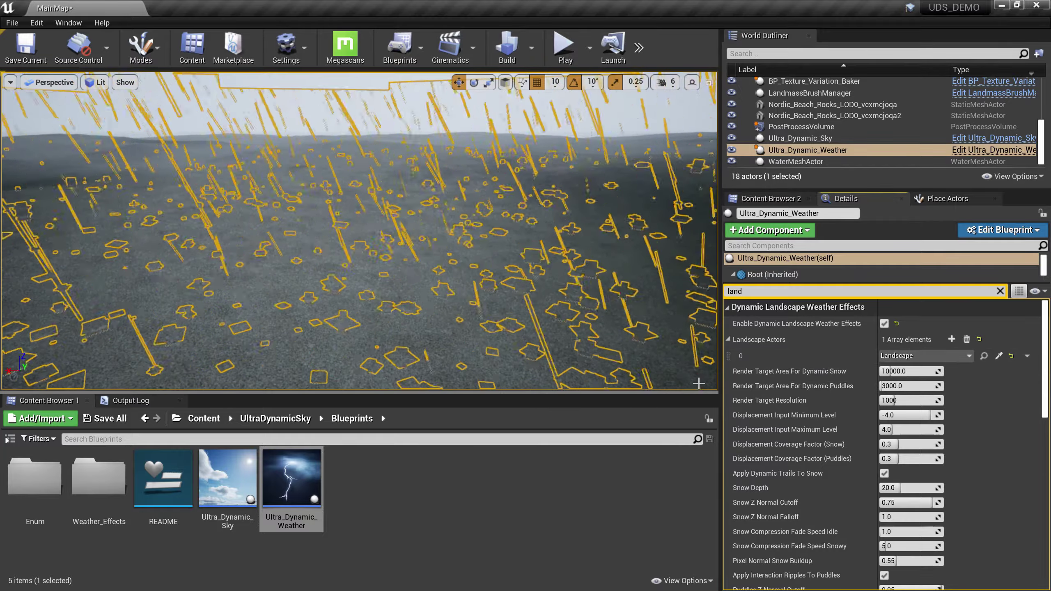
{"action": "key", "text": "ctrl+s"}
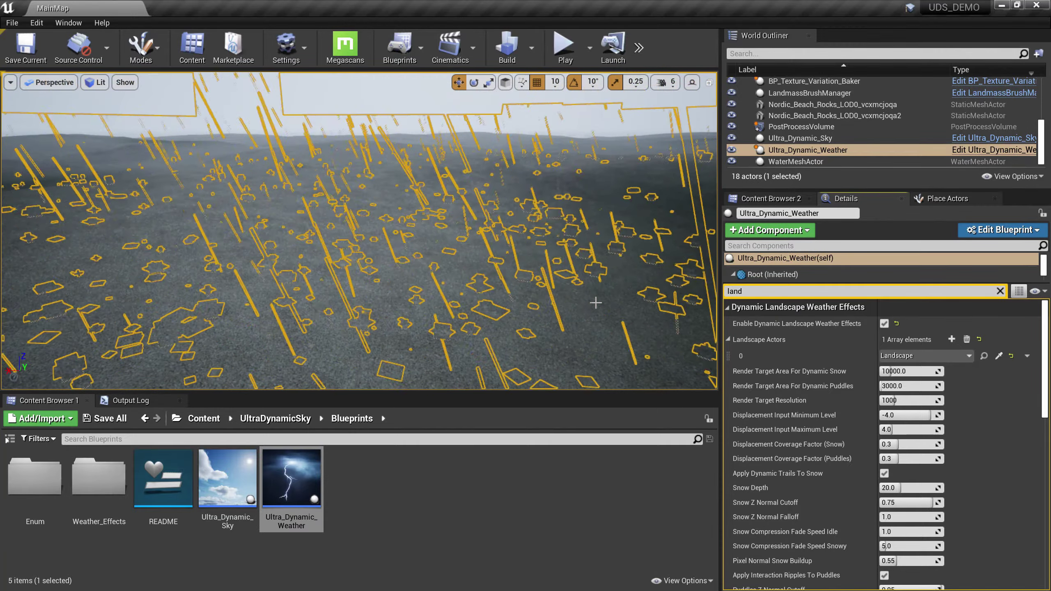
Step: Open the Landscape's material instance MI_MyOpenLand and, from it, its parent material M_MyOpenLand for editing
{"action": "scroll", "coordinate": [831, 155], "scroll_direction": "up", "scroll_amount": 3}
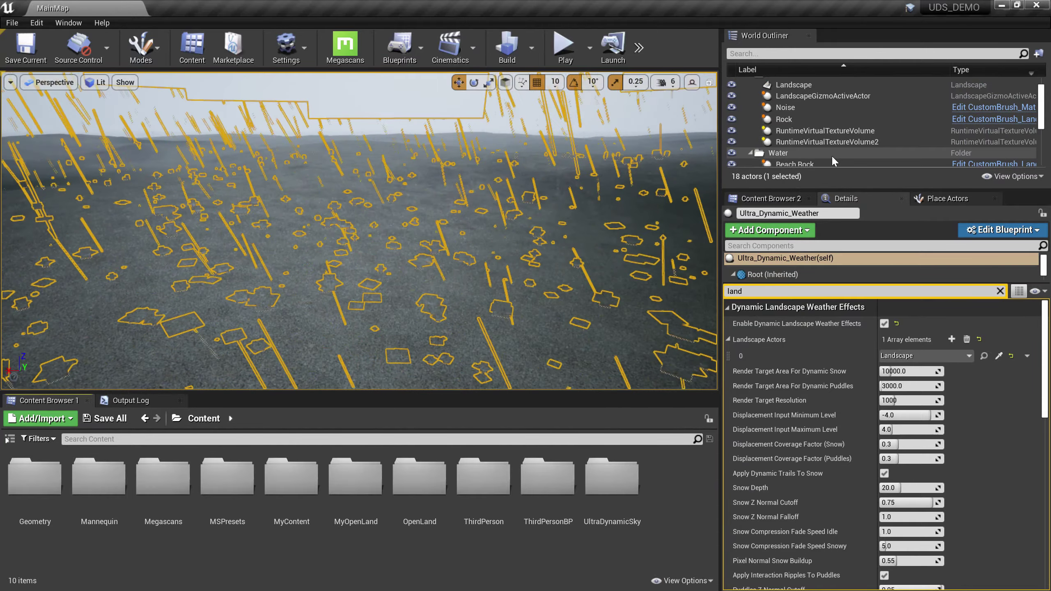
{"action": "left_click", "coordinate": [794, 84]}
{"action": "double_click", "coordinate": [906, 410]}
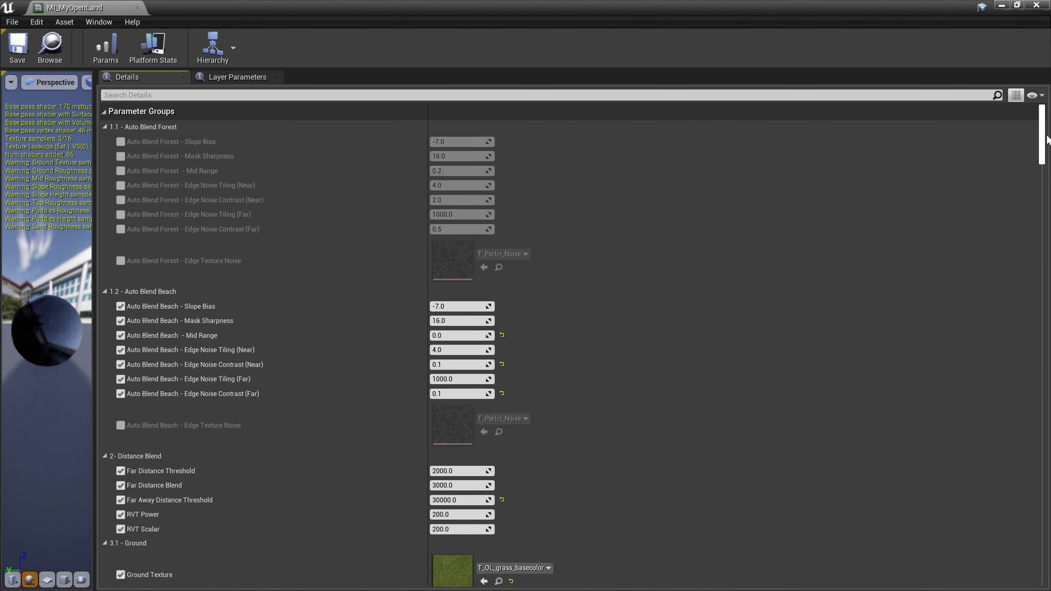
{"action": "left_click_drag", "start_coordinate": [1044, 131], "coordinate": [1023, 561]}
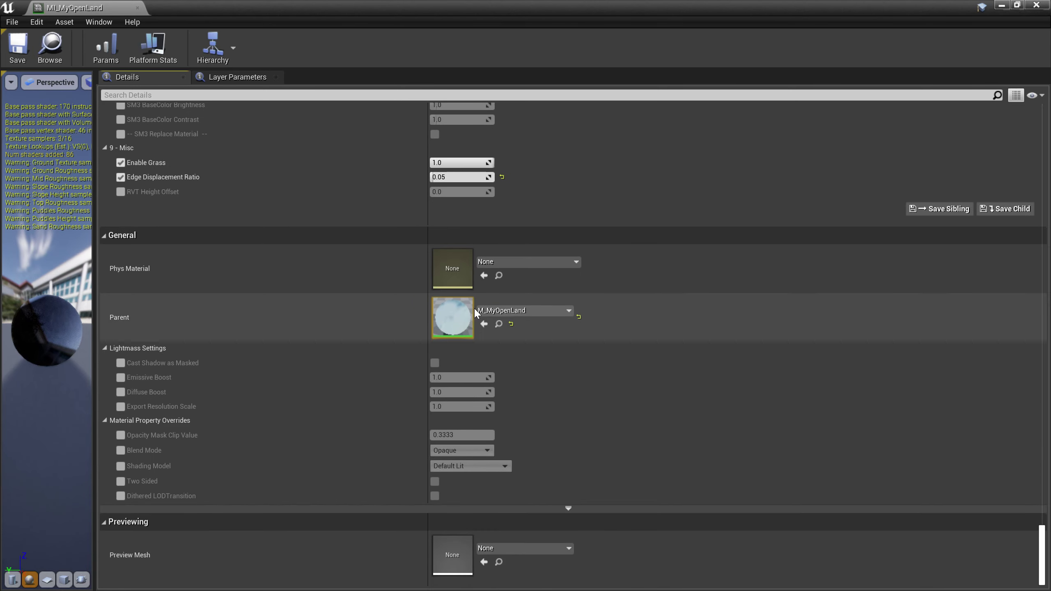
{"action": "double_click", "coordinate": [453, 317]}
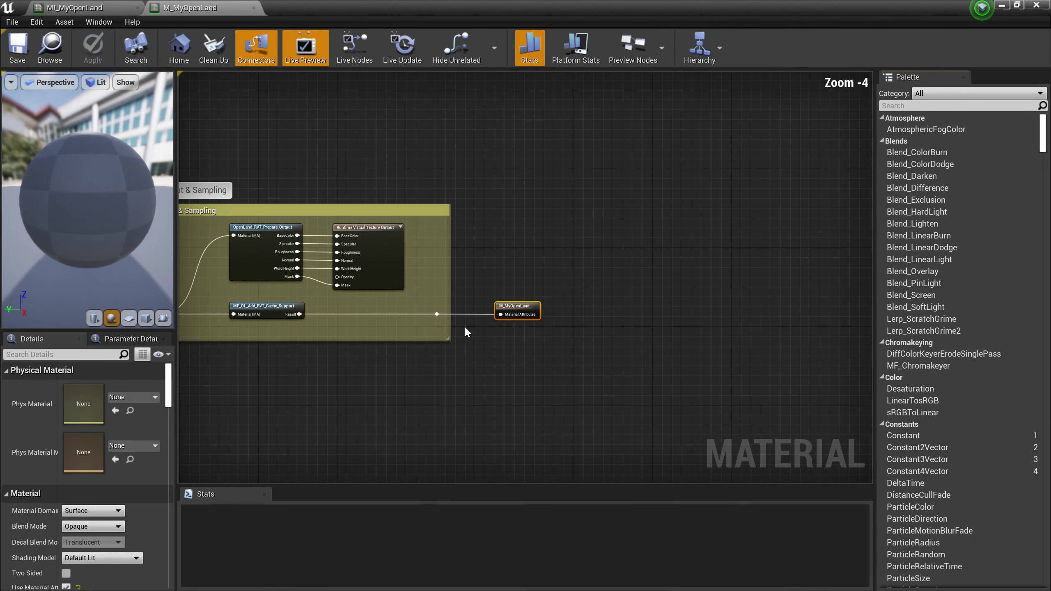
Step: Add an OpenLand_UDW_Support function node to the M_MyOpenLand graph below the link leading into the RVT Output & Sampling group
{"action": "right_click", "coordinate": [500, 376]}
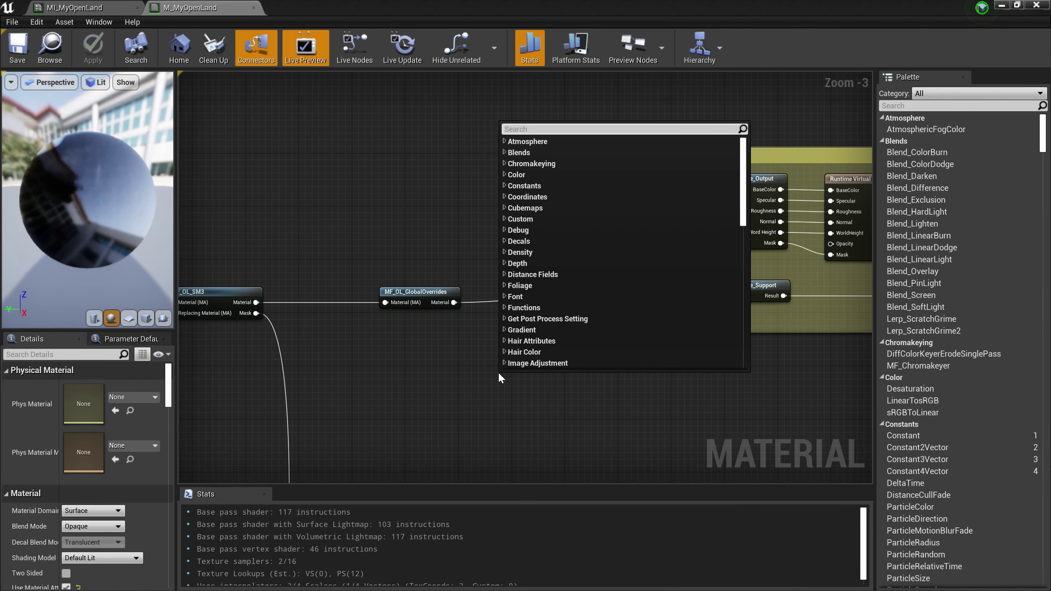
{"action": "type", "text": "Openl"}
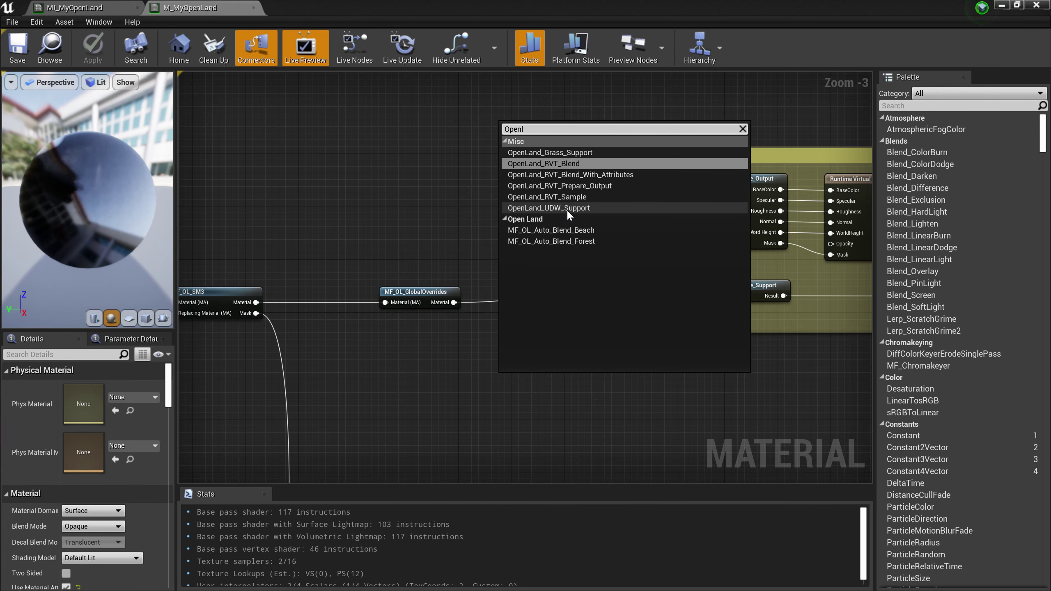
{"action": "left_click", "coordinate": [569, 209]}
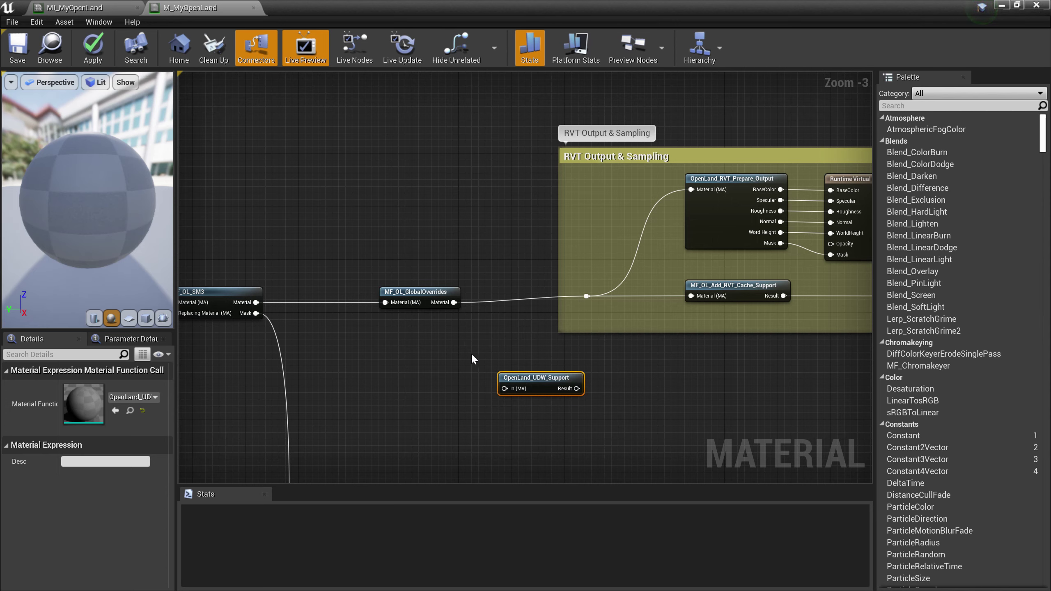
Step: Wire OpenLand_UDW_Support between MF_OL_GlobalOverrides and the RVT section's reroute point, align it in the chain and save the material
{"action": "left_click_drag", "start_coordinate": [504, 378], "coordinate": [472, 352]}
{"action": "left_click_drag", "start_coordinate": [433, 301], "coordinate": [471, 362]}
{"action": "left_click_drag", "start_coordinate": [544, 362], "coordinate": [584, 299]}
{"action": "left_click_drag", "start_coordinate": [505, 352], "coordinate": [492, 299]}
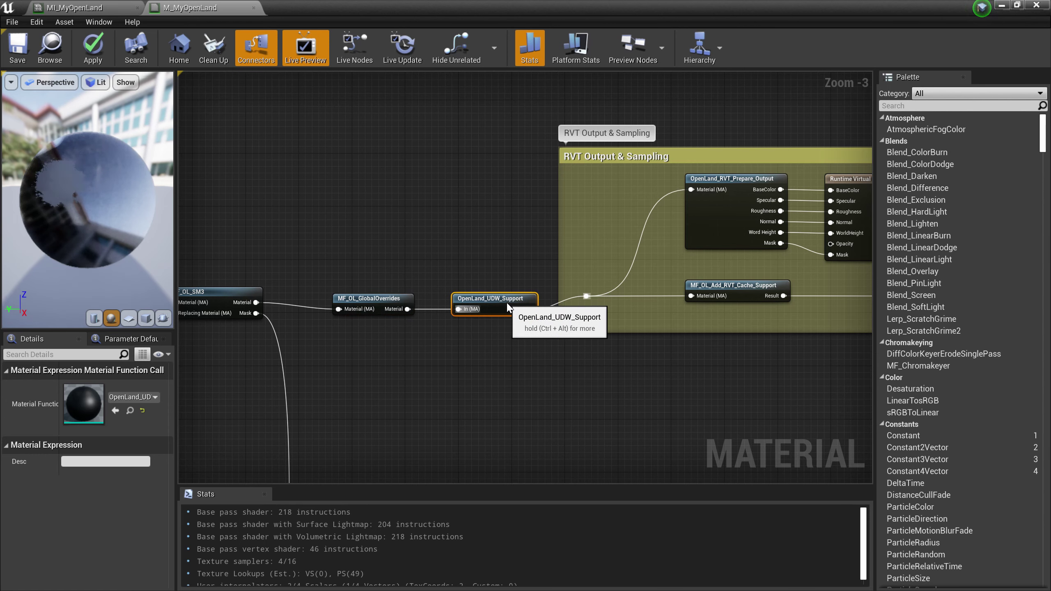
{"action": "left_click", "coordinate": [15, 51]}
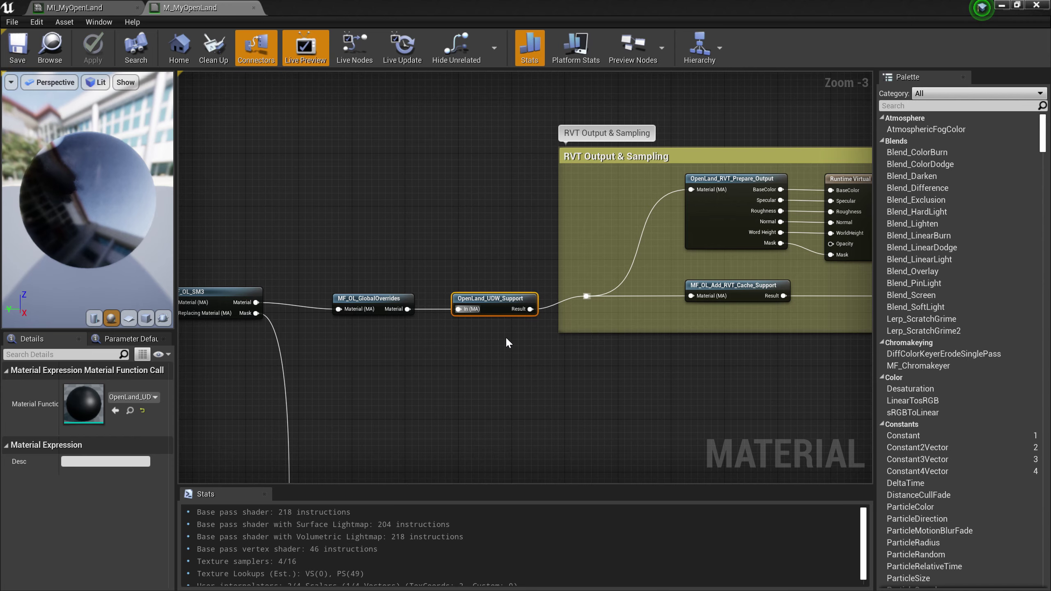
Step: Open the OpenLand_UDW_Support function, examine how Dynamic_Landscape_Weather_Effects is wired between the material attributes, and save M_MyOpenLand again
{"action": "double_click", "coordinate": [514, 307]}
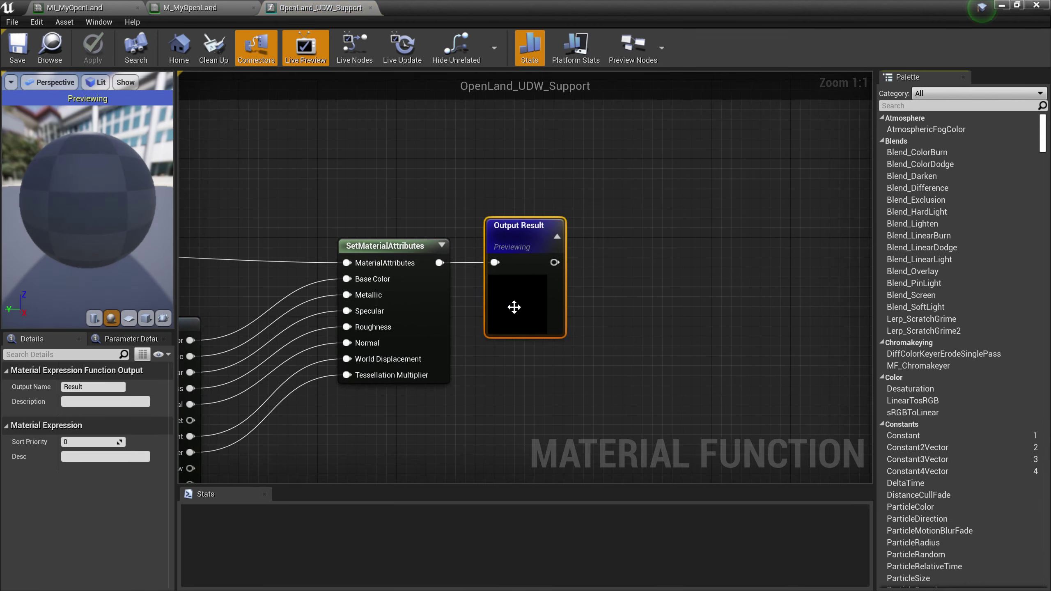
{"action": "scroll", "coordinate": [514, 308], "scroll_direction": "down", "scroll_amount": 4}
{"action": "right_click_drag", "start_coordinate": [473, 372], "coordinate": [670, 367]}
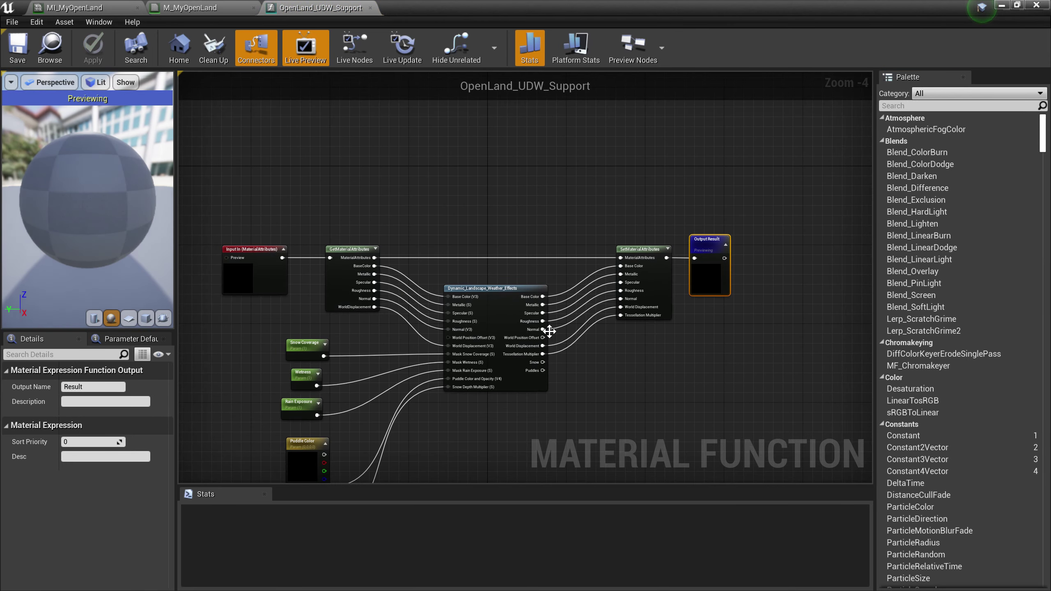
{"action": "scroll", "coordinate": [534, 318], "scroll_direction": "up", "scroll_amount": 2}
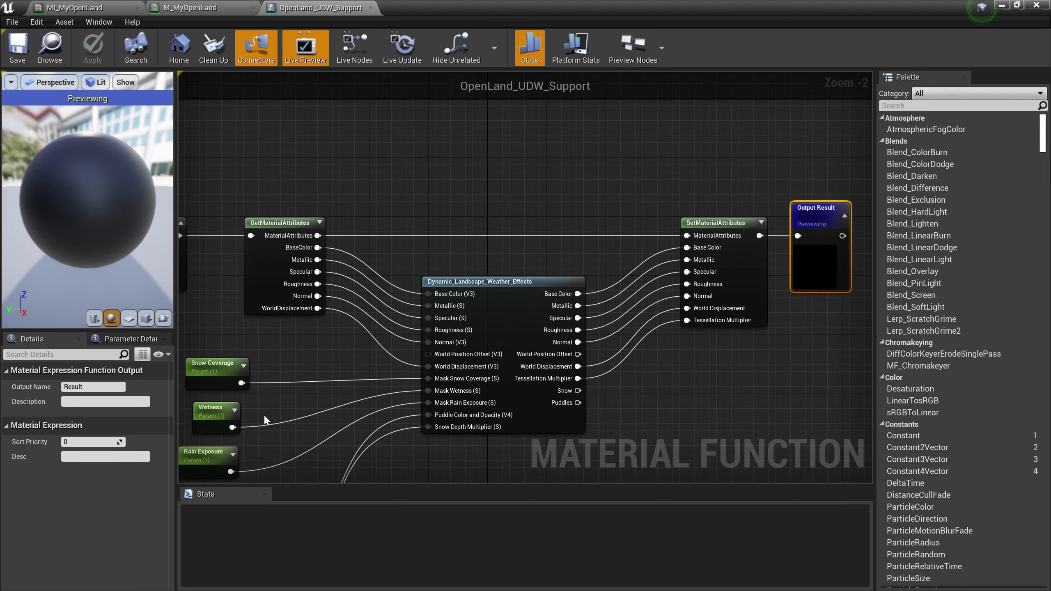
{"action": "scroll", "coordinate": [301, 420], "scroll_direction": "down", "scroll_amount": 1}
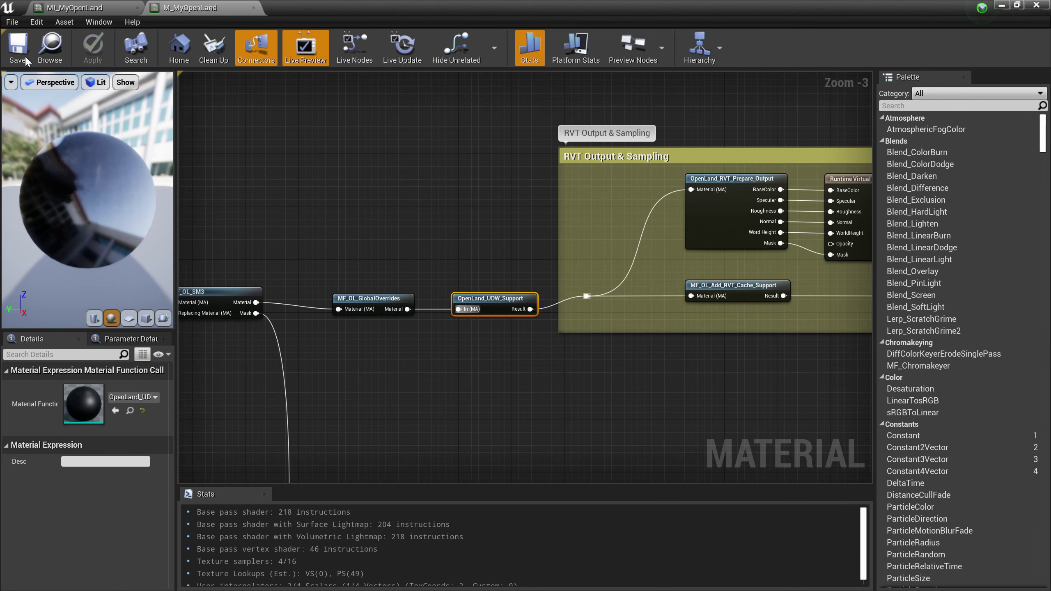
{"action": "left_click", "coordinate": [24, 61]}
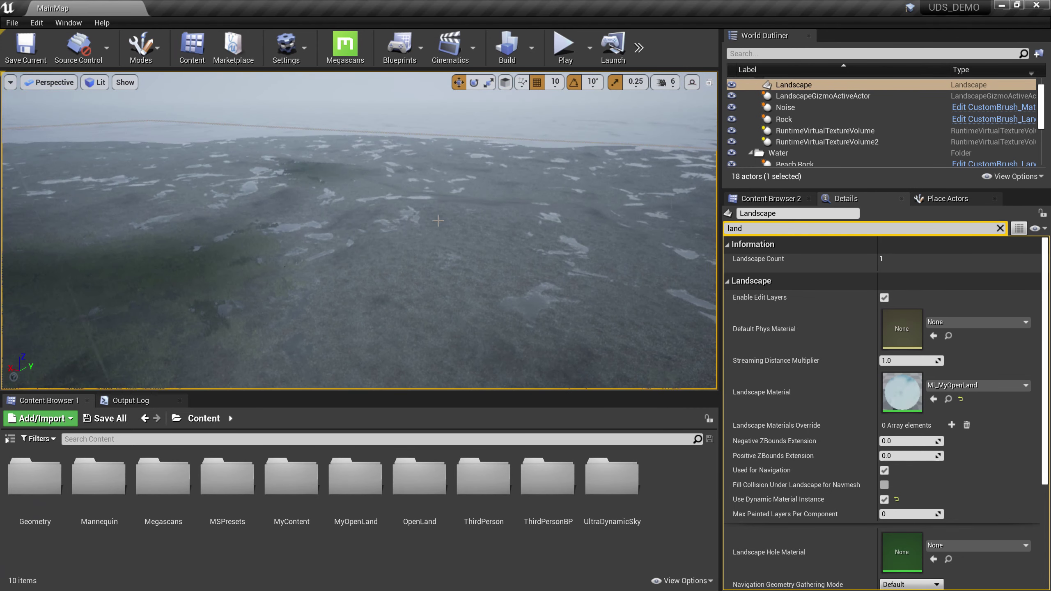
Step: Inspect the wet landscape up close in the level, play-test it briefly with the character and stop the session
{"action": "key", "text": "w"}
{"action": "right_click_drag", "start_coordinate": [438, 221], "coordinate": [439, 220]}
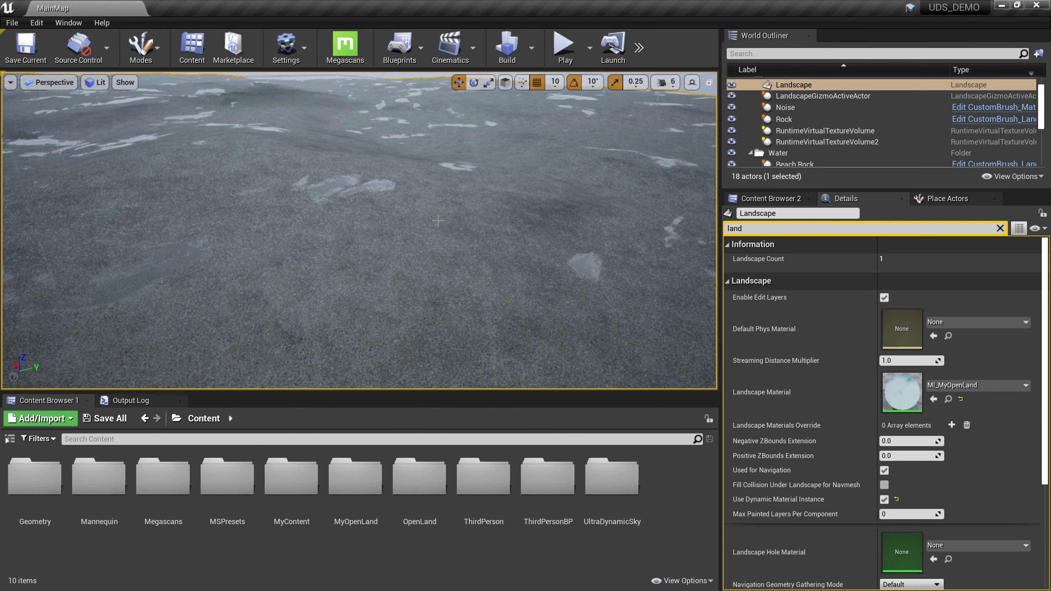
{"action": "key", "text": "alt+p"}
{"action": "key", "text": "w"}
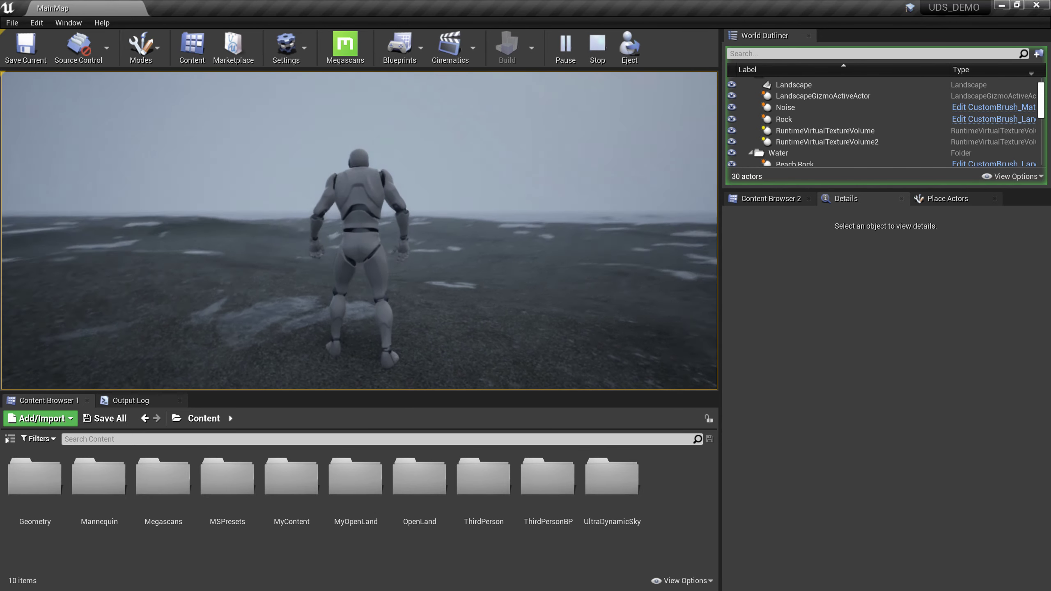
{"action": "key", "text": "Escape"}
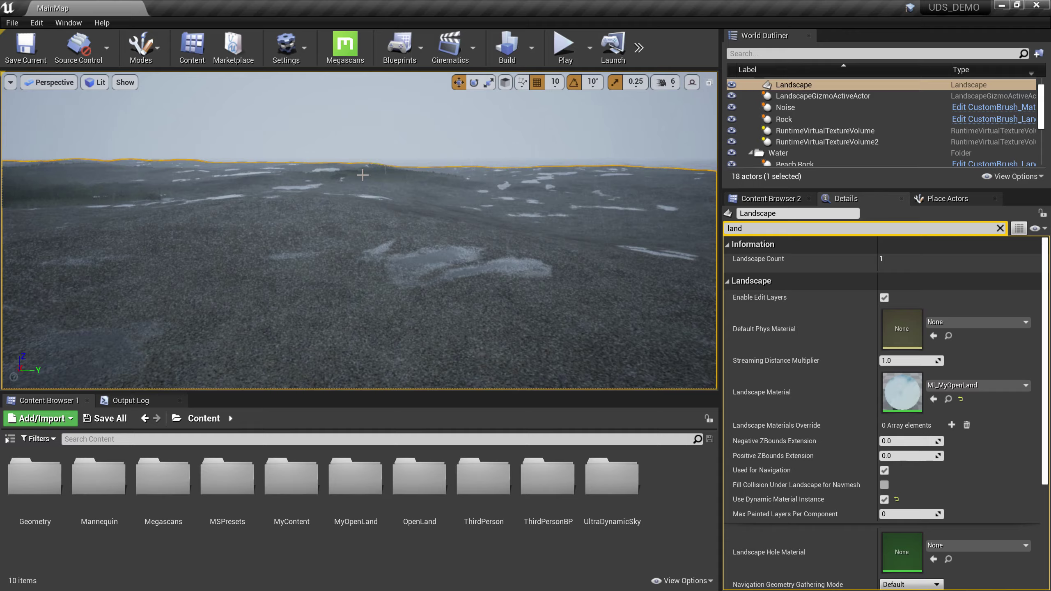
Step: Select the Ultra_Dynamic_Weather actor, filter its properties by "pudd" and raise Puddle Coverage to about 0.37
{"action": "scroll", "coordinate": [861, 120], "scroll_direction": "down", "scroll_amount": 5}
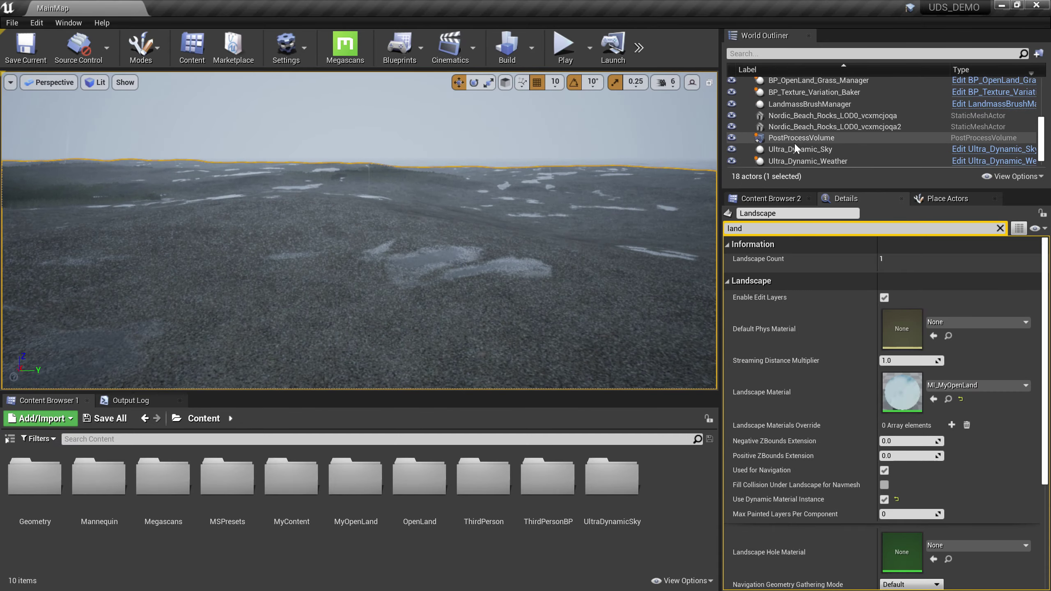
{"action": "left_click", "coordinate": [821, 150]}
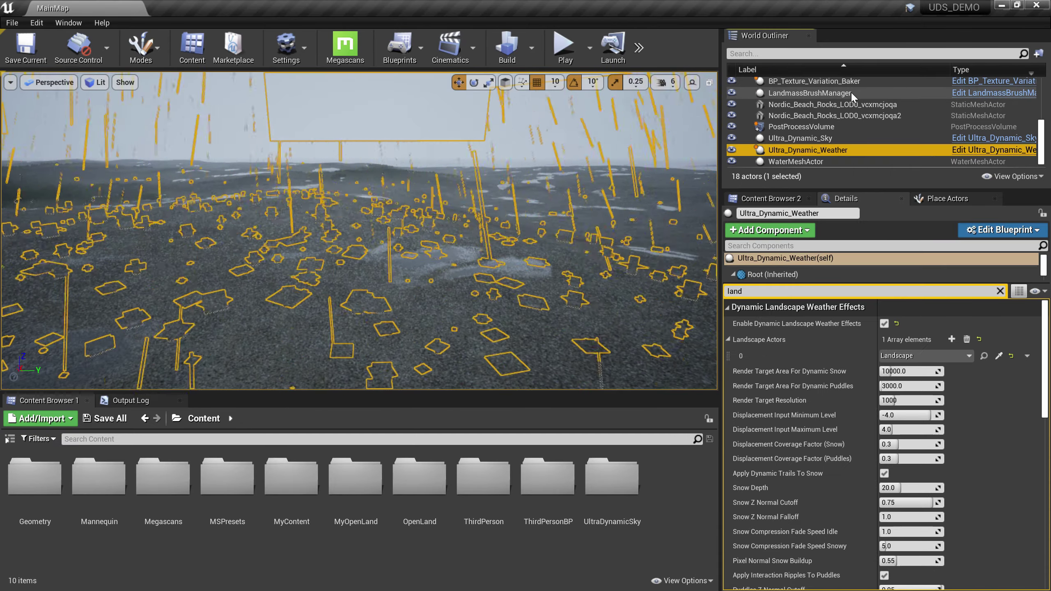
{"action": "left_click", "coordinate": [799, 292]}
{"action": "key", "text": "BackSpace"}
{"action": "key", "text": "BackSpace"}
{"action": "key", "text": "BackSpace"}
{"action": "key", "text": "BackSpace"}
{"action": "type", "text": "pudd"}
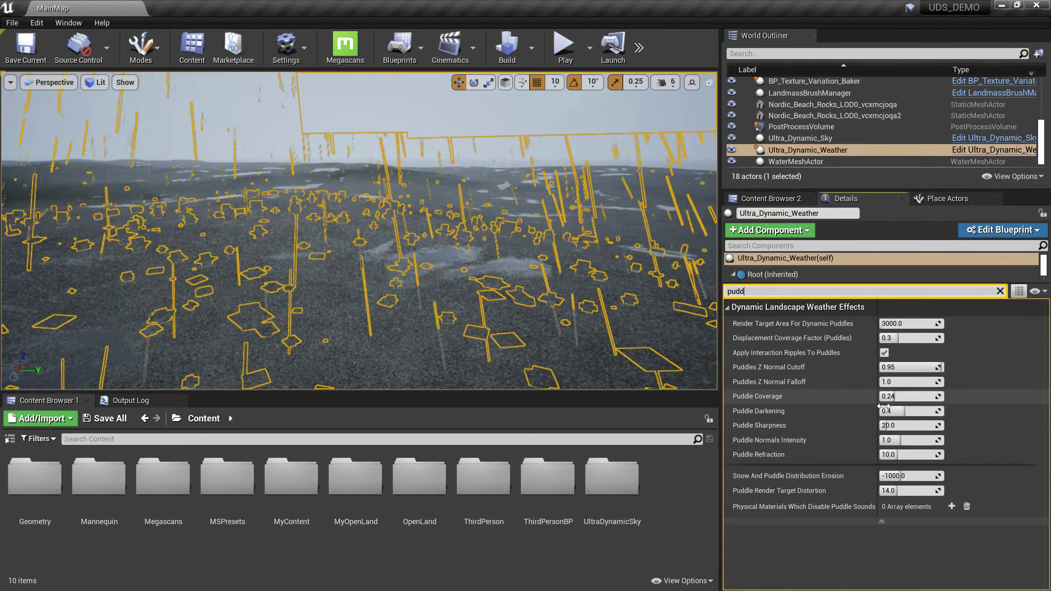
{"action": "left_click_drag", "start_coordinate": [895, 401], "coordinate": [909, 401]}
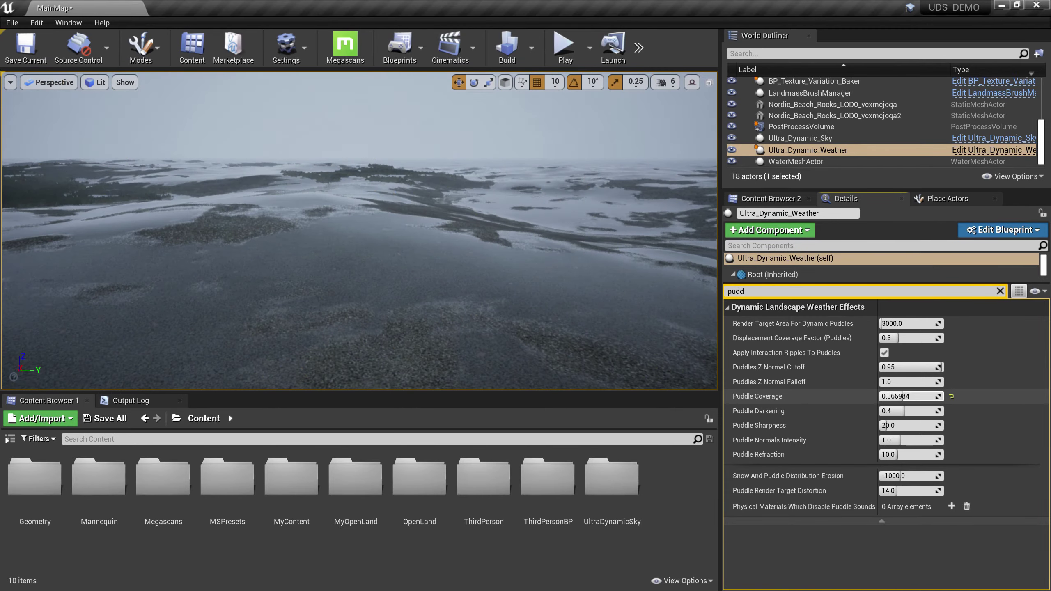
Step: Play-test the level, walking the character back and forth through the puddles to check its interaction with the water, and stop the session
{"action": "key", "text": "alt+p"}
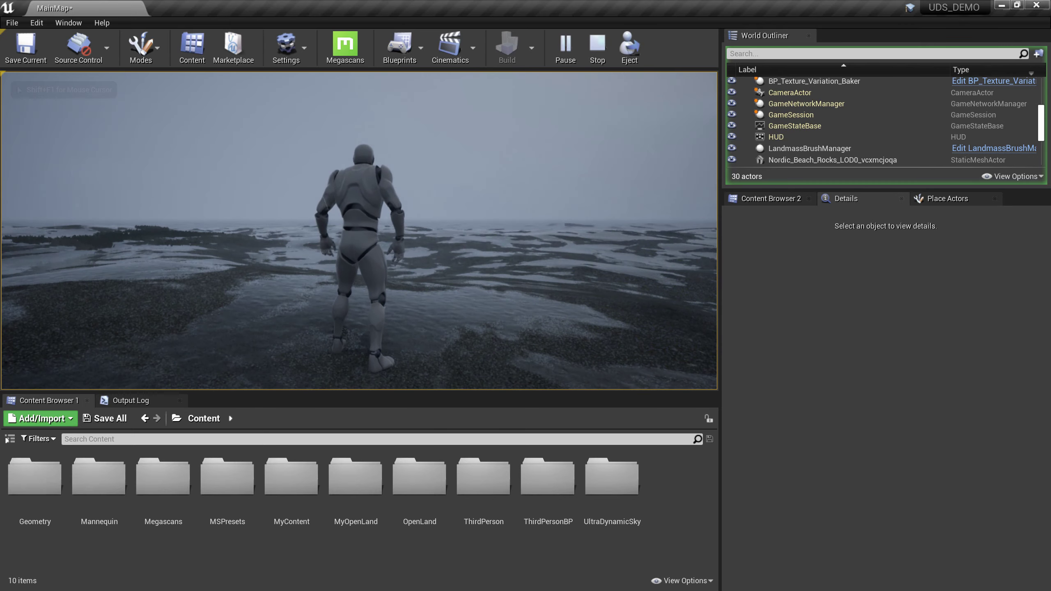
{"action": "key", "text": "w"}
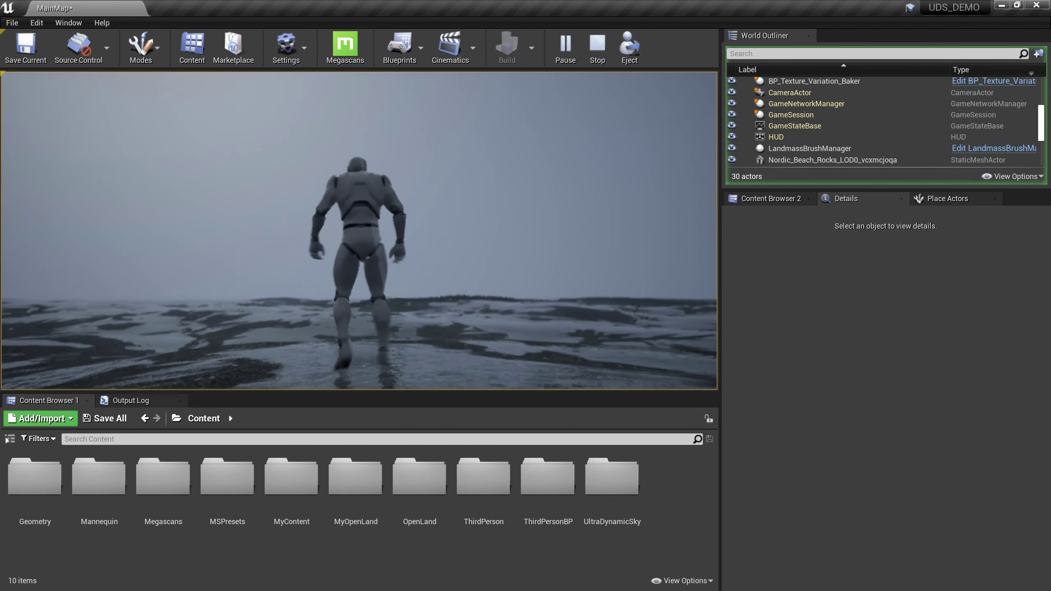
{"action": "key", "text": "s"}
{"action": "key", "text": "w"}
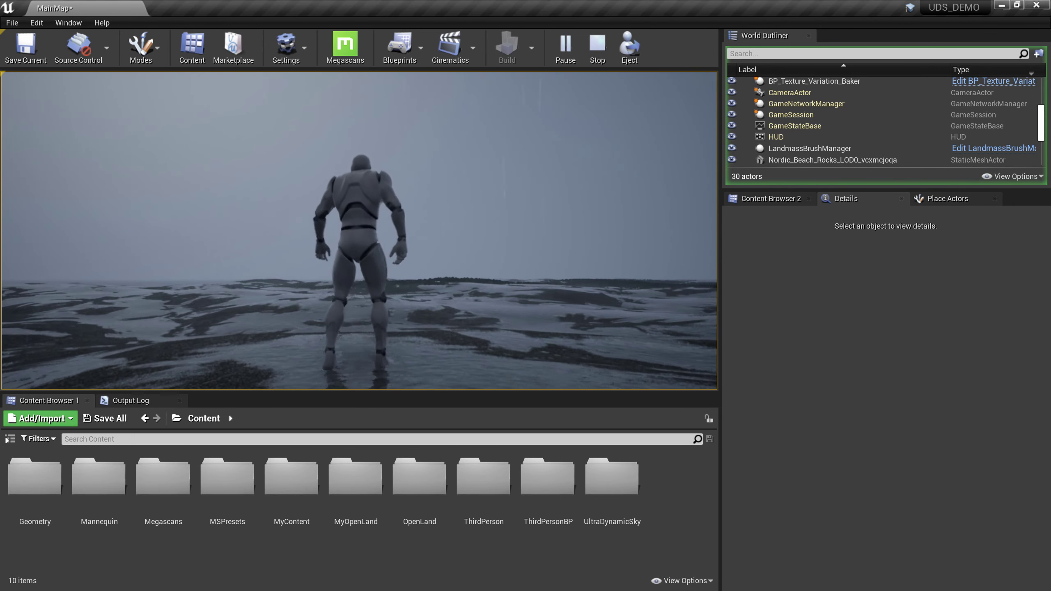
{"action": "key", "text": "s"}
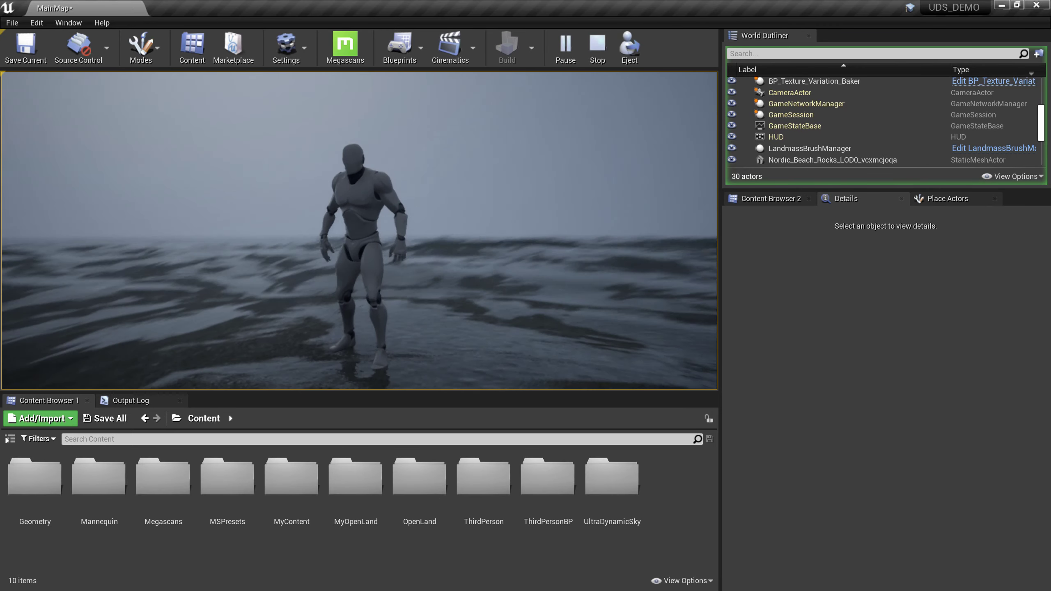
{"action": "key", "text": "w"}
{"action": "key", "text": "s"}
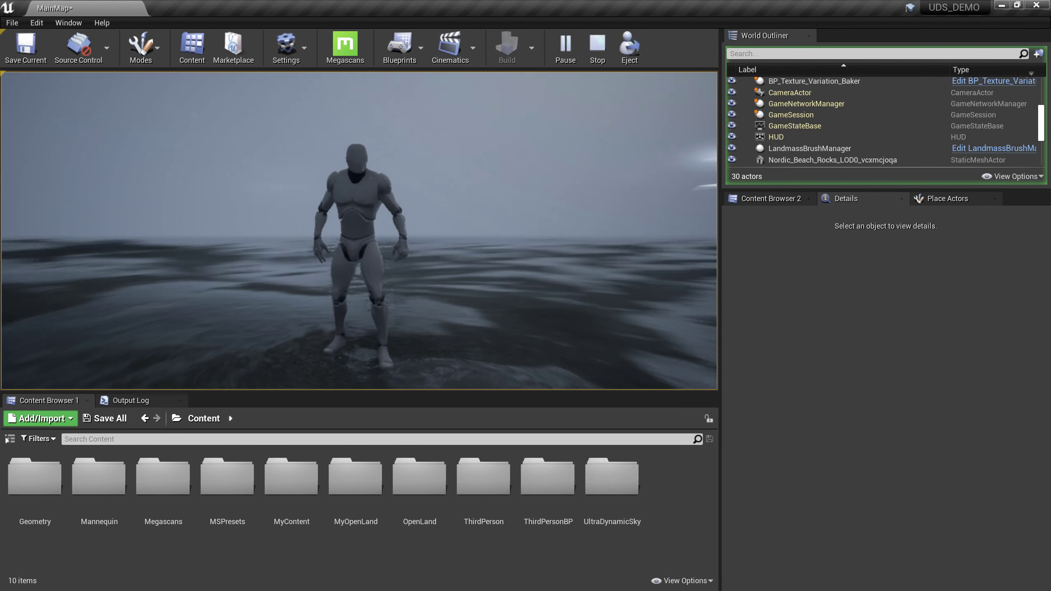
{"action": "key", "text": "w"}
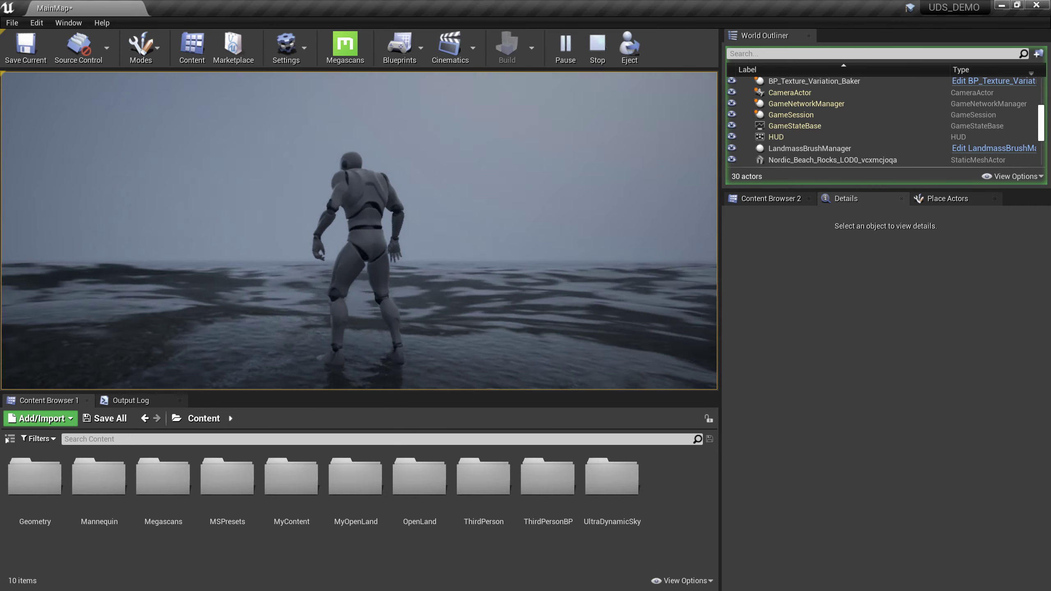
{"action": "key", "text": "w"}
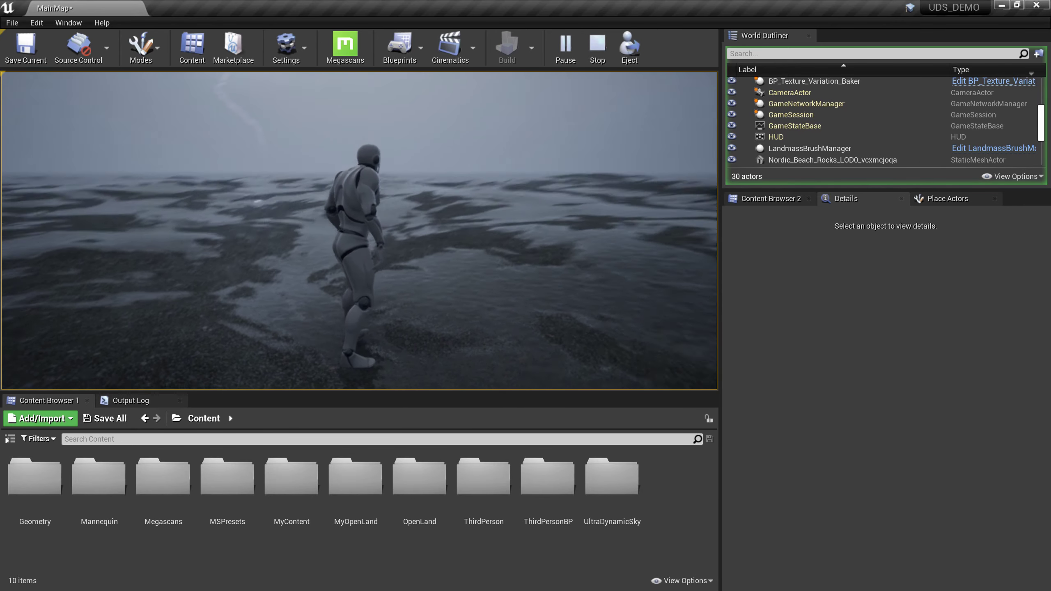
{"action": "key", "text": "w"}
{"action": "key", "text": "Escape"}
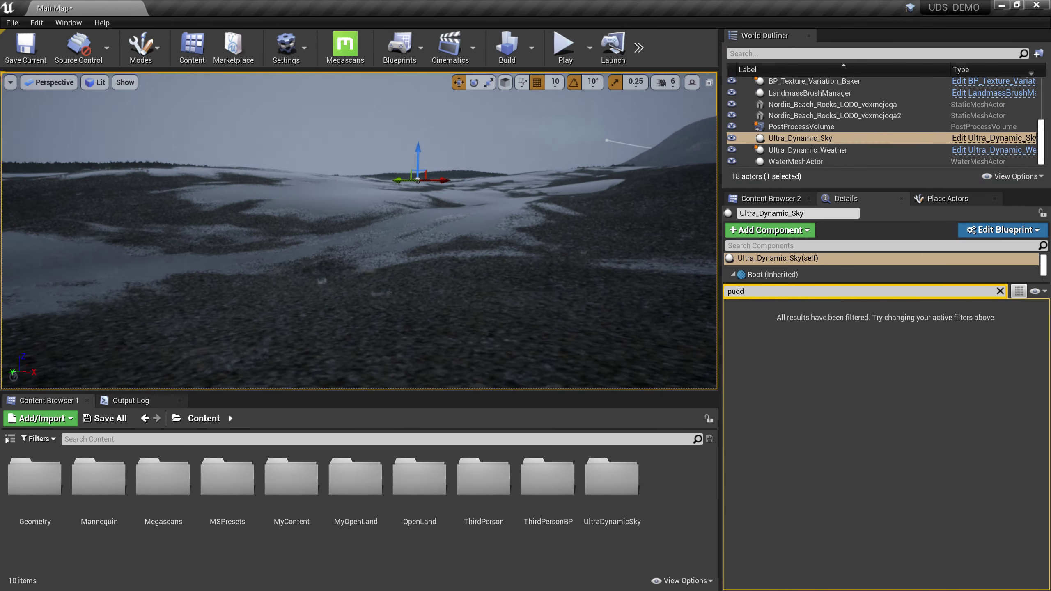
Step: Open the ThirdPersonCharacter blueprint from ThirdPersonBP's Blueprints folder, show its 3D view and select the character's Mesh component
{"action": "right_click_drag", "start_coordinate": [360, 231], "coordinate": [356, 218]}
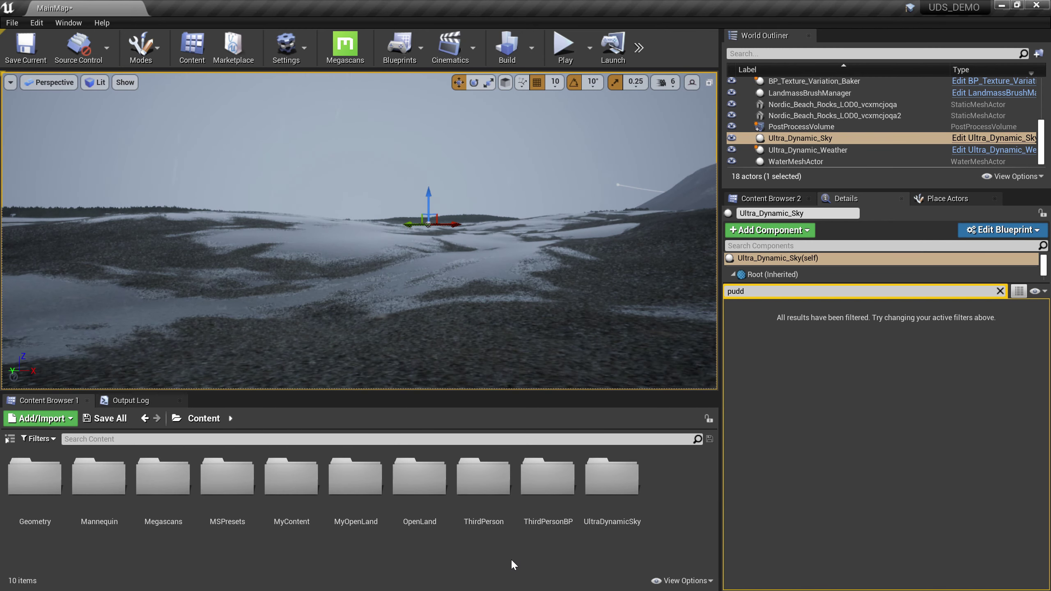
{"action": "double_click", "coordinate": [573, 531]}
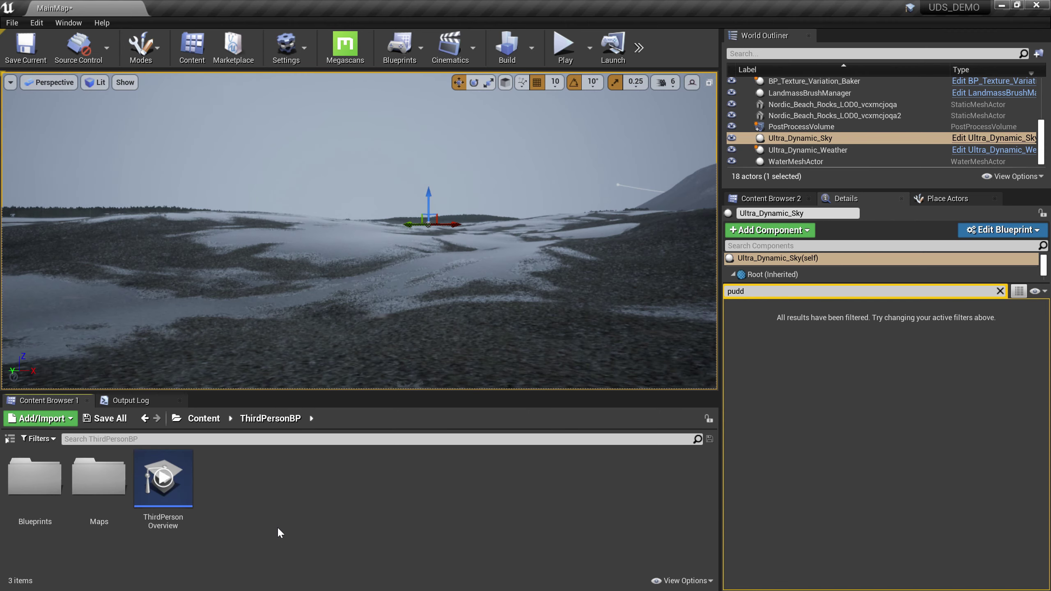
{"action": "double_click", "coordinate": [59, 507]}
{"action": "double_click", "coordinate": [45, 493]}
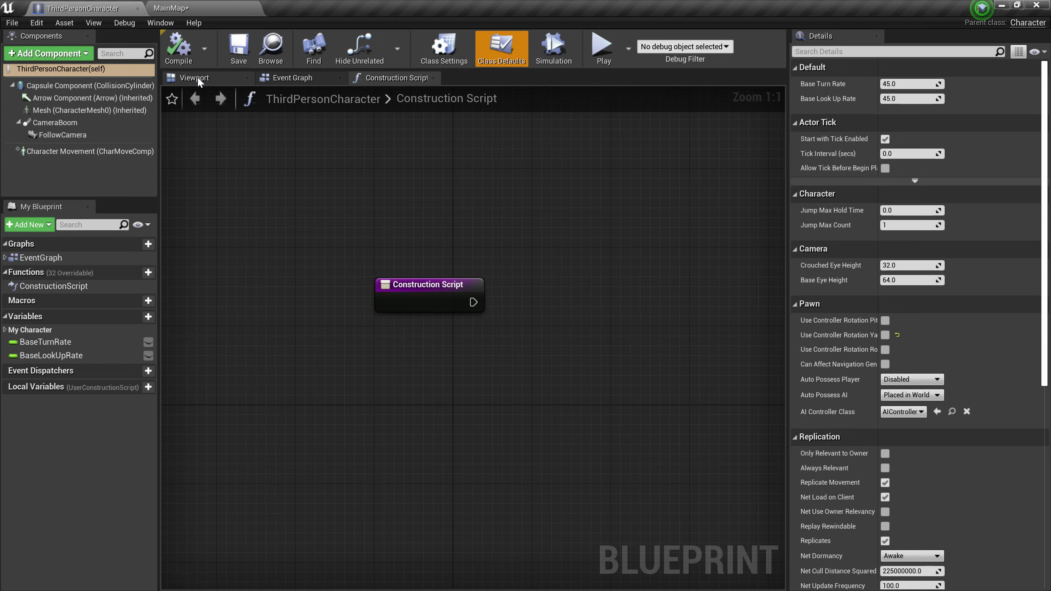
{"action": "left_click", "coordinate": [197, 79]}
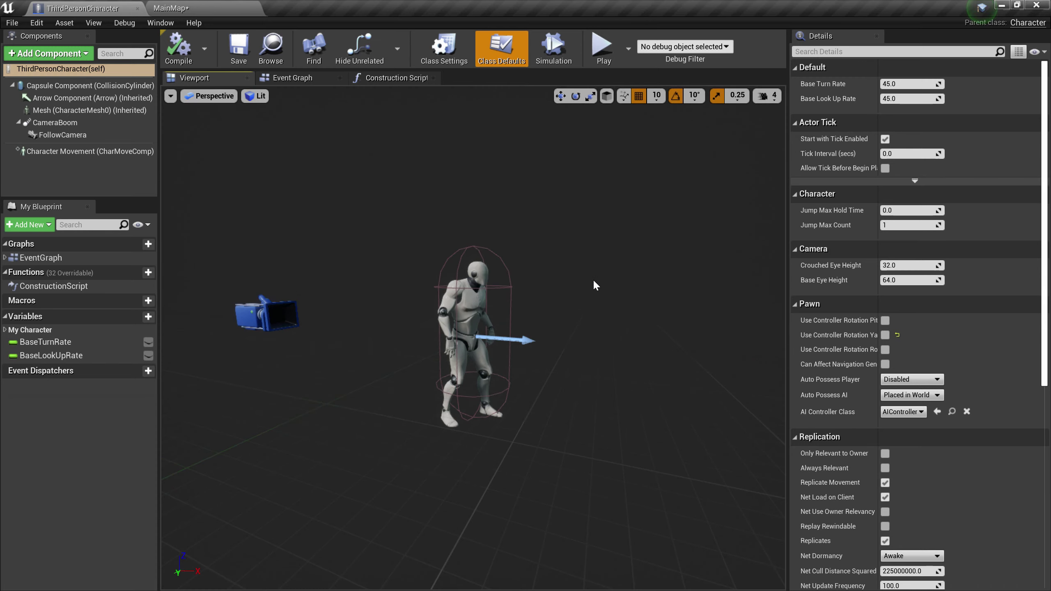
{"action": "scroll", "coordinate": [490, 391], "scroll_direction": "up", "scroll_amount": 3}
{"action": "left_click", "coordinate": [488, 445]}
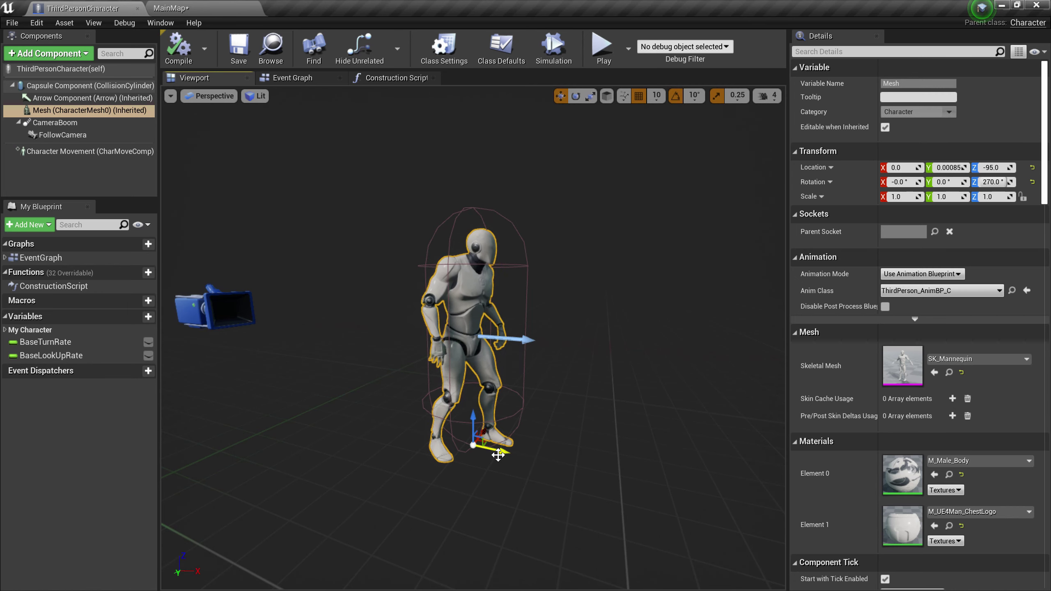
Step: Return to MainMap and browse to UltraDynamicSky/Blueprints/Weather_Effects to read the description of the DLWE_Interaction component
{"action": "left_click", "coordinate": [182, 9]}
{"action": "left_click", "coordinate": [204, 418]}
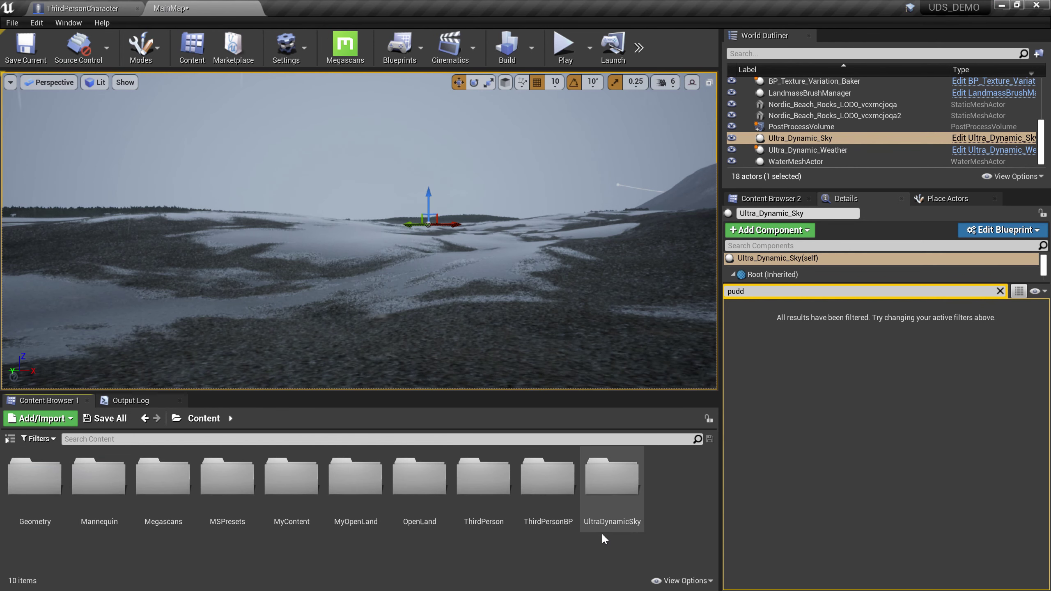
{"action": "double_click", "coordinate": [626, 516]}
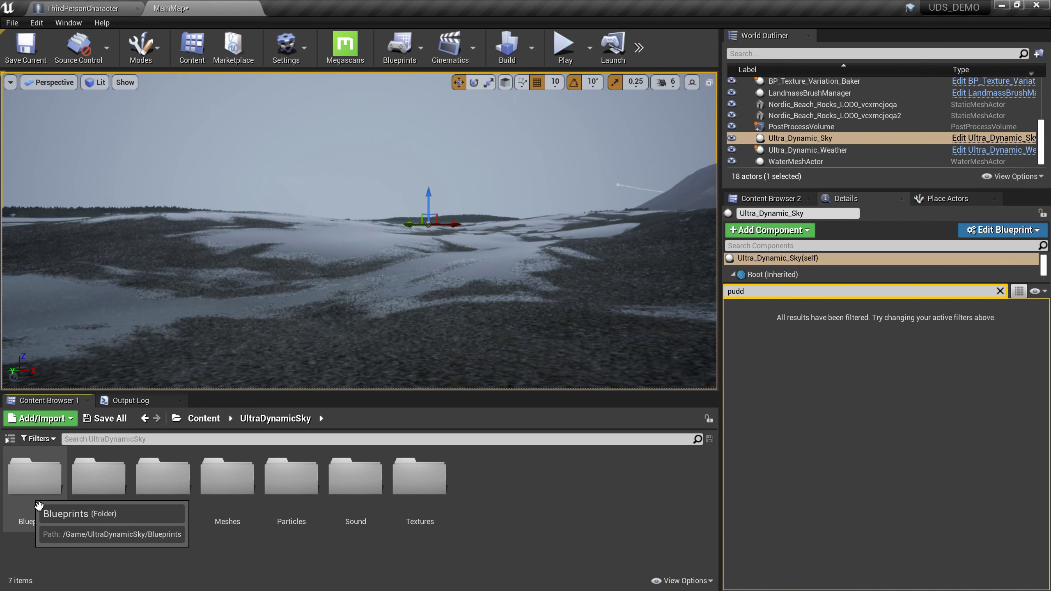
{"action": "double_click", "coordinate": [31, 497]}
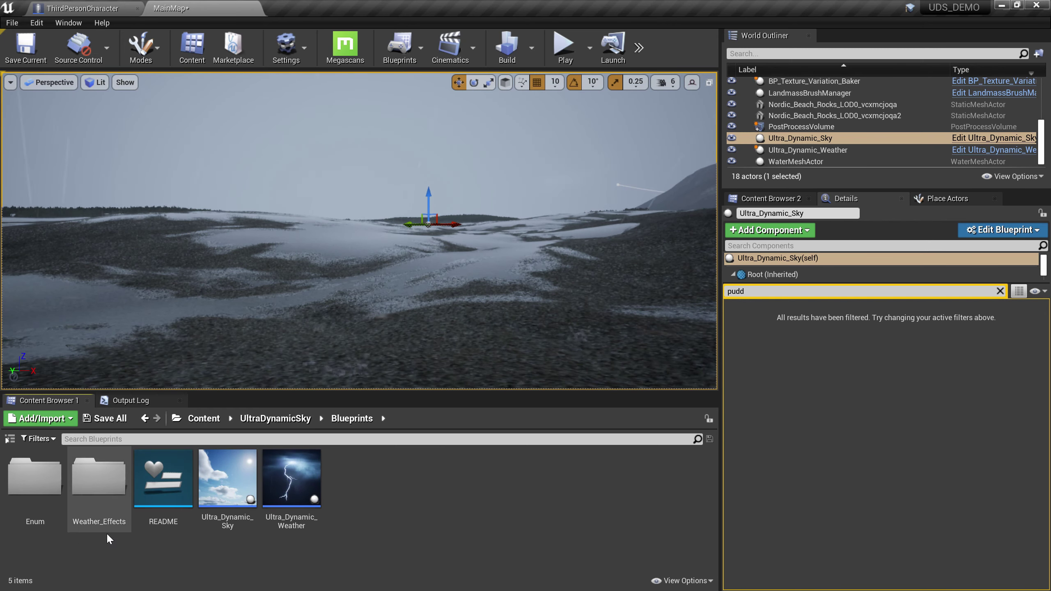
{"action": "double_click", "coordinate": [99, 481]}
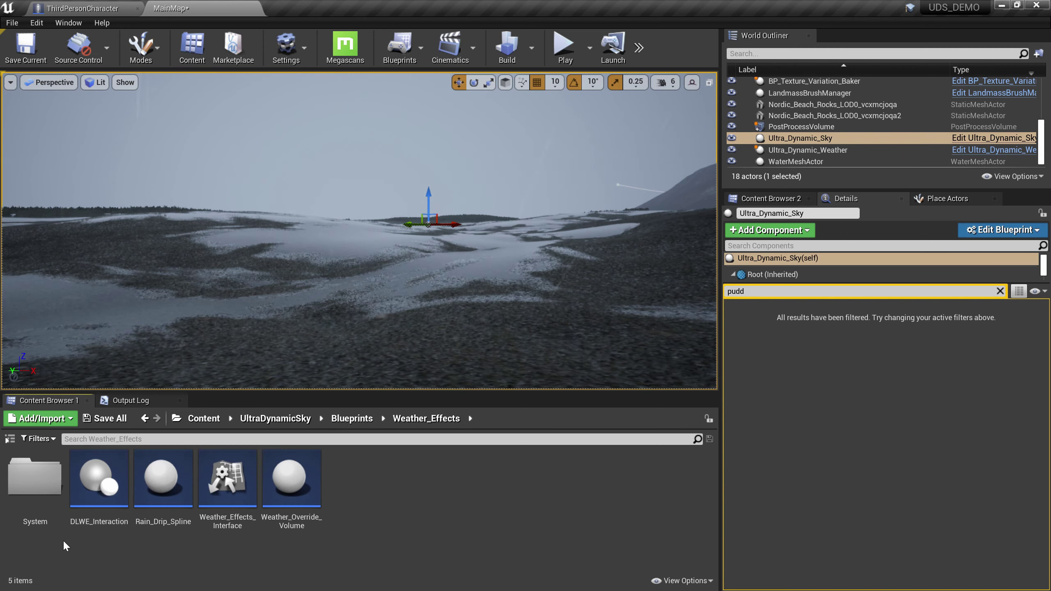
{"action": "mouse_move", "coordinate": [98, 542]}
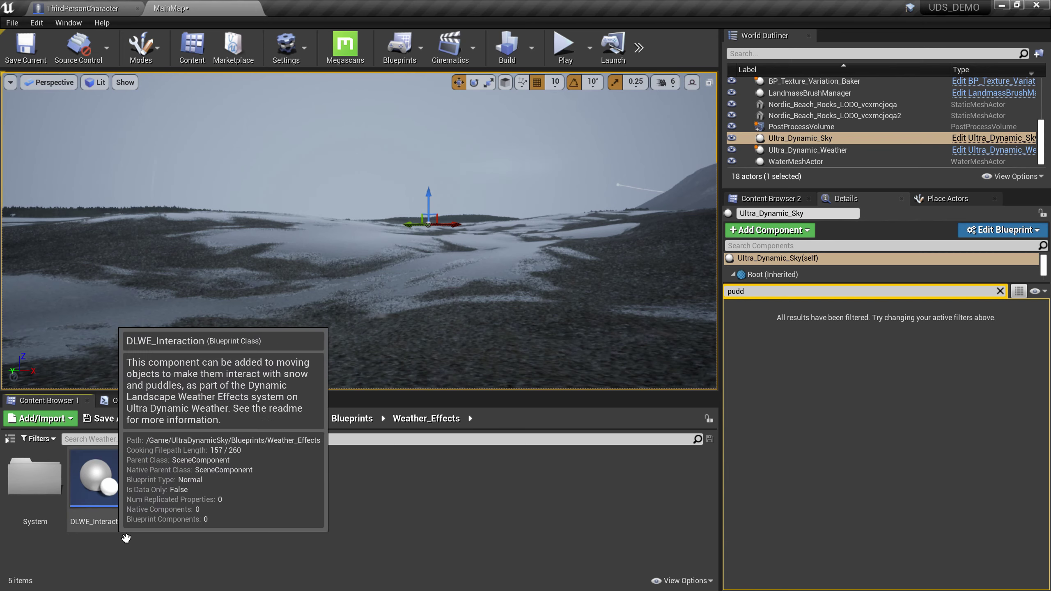
Step: Return to the ThirdPersonCharacter blueprint and add a DLWE_Interaction component under the character's Mesh, naming it R
{"action": "left_click", "coordinate": [96, 8]}
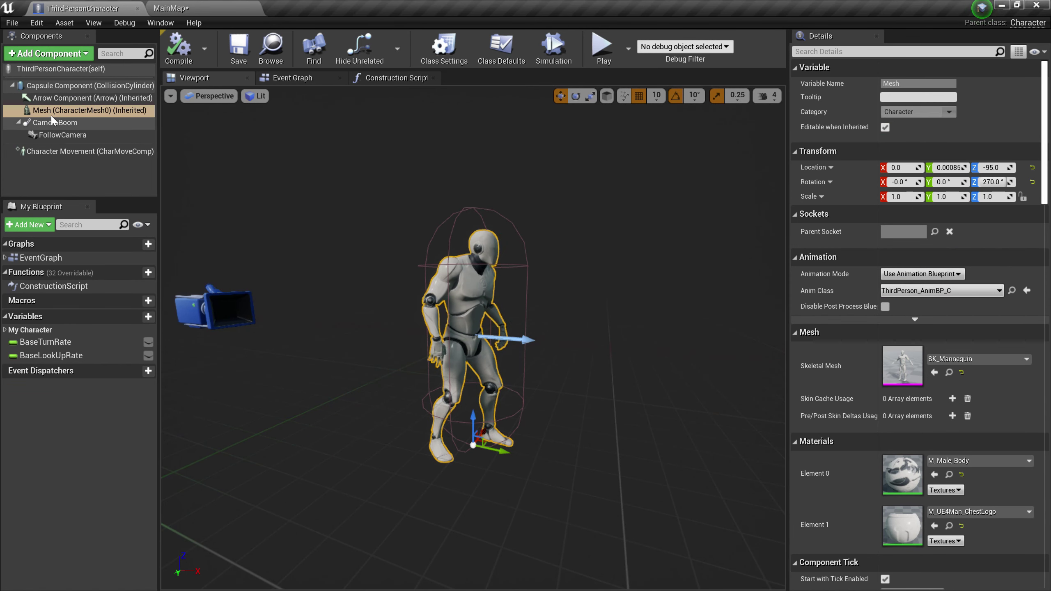
{"action": "mouse_move", "coordinate": [31, 271]}
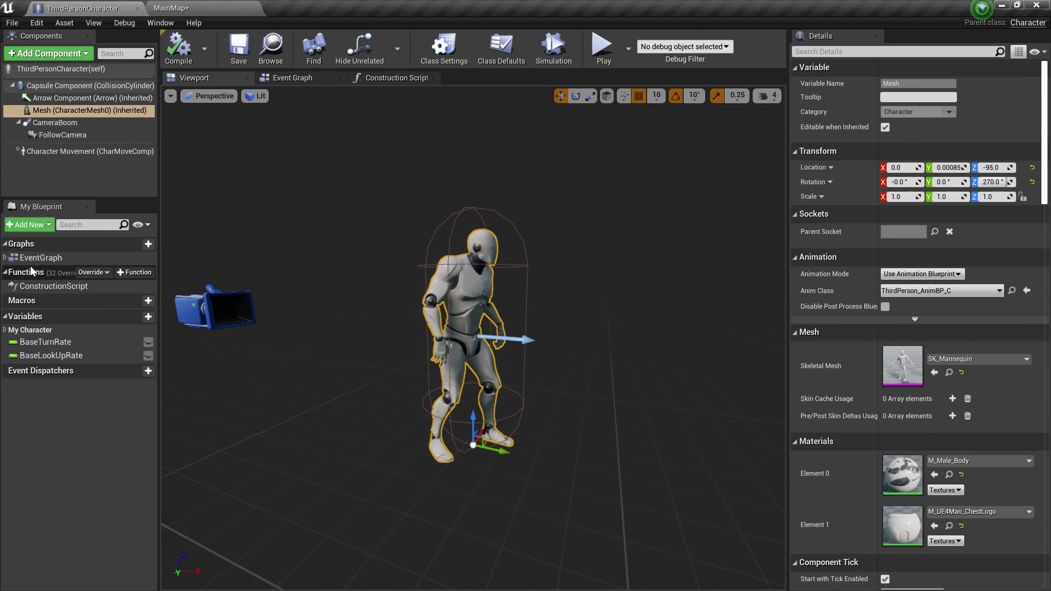
{"action": "left_click", "coordinate": [49, 54]}
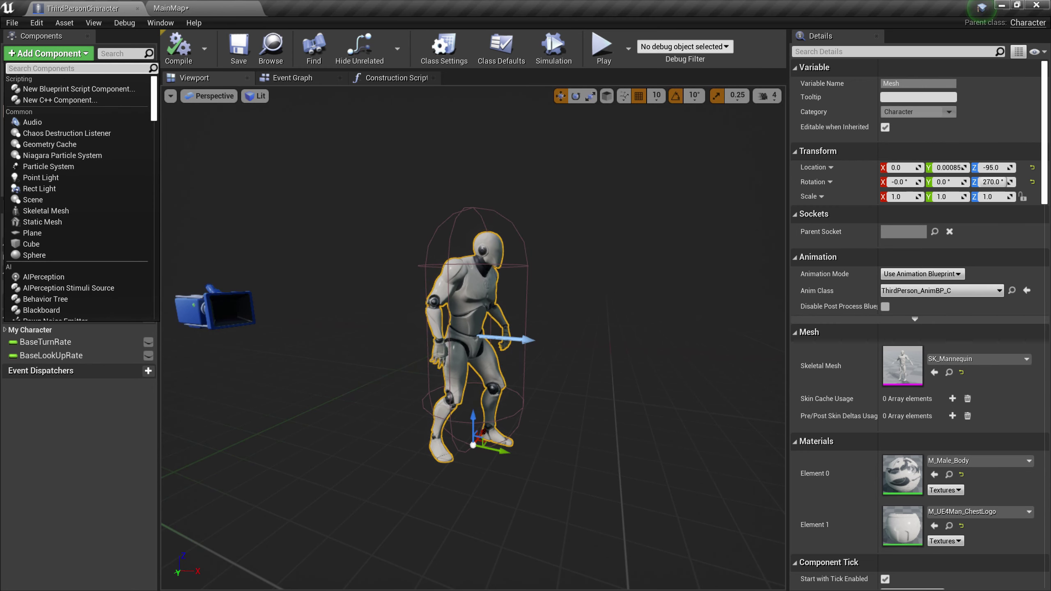
{"action": "type", "text": "DLW"}
{"action": "left_click", "coordinate": [63, 89]}
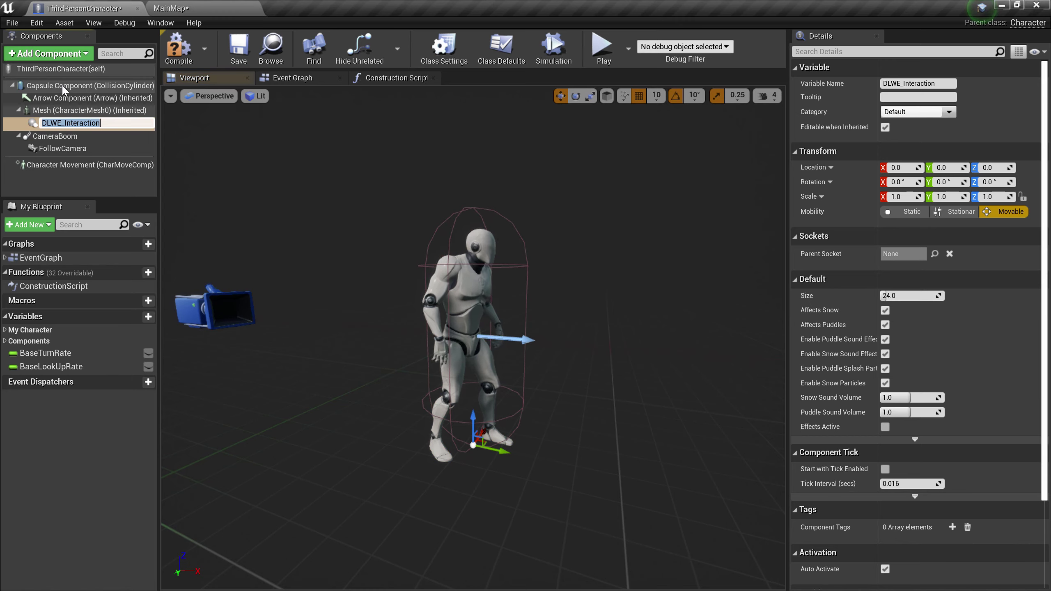
{"action": "left_click", "coordinate": [288, 148]}
Step: Add a second DLWE_Interaction component named L and attach it directly to the Mesh, alongside R
{"action": "left_click", "coordinate": [49, 60]}
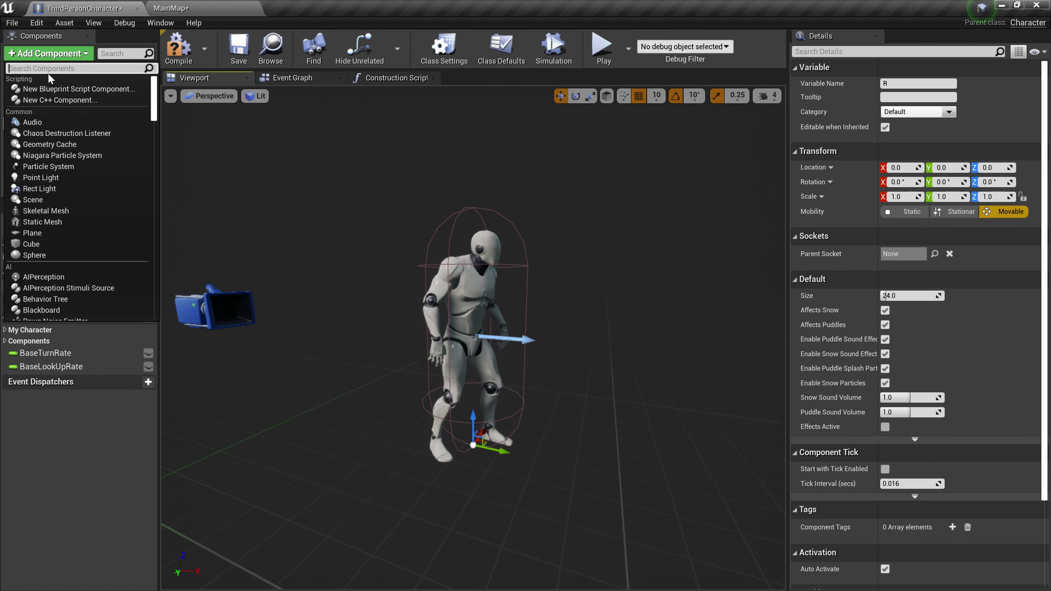
{"action": "type", "text": "DL"}
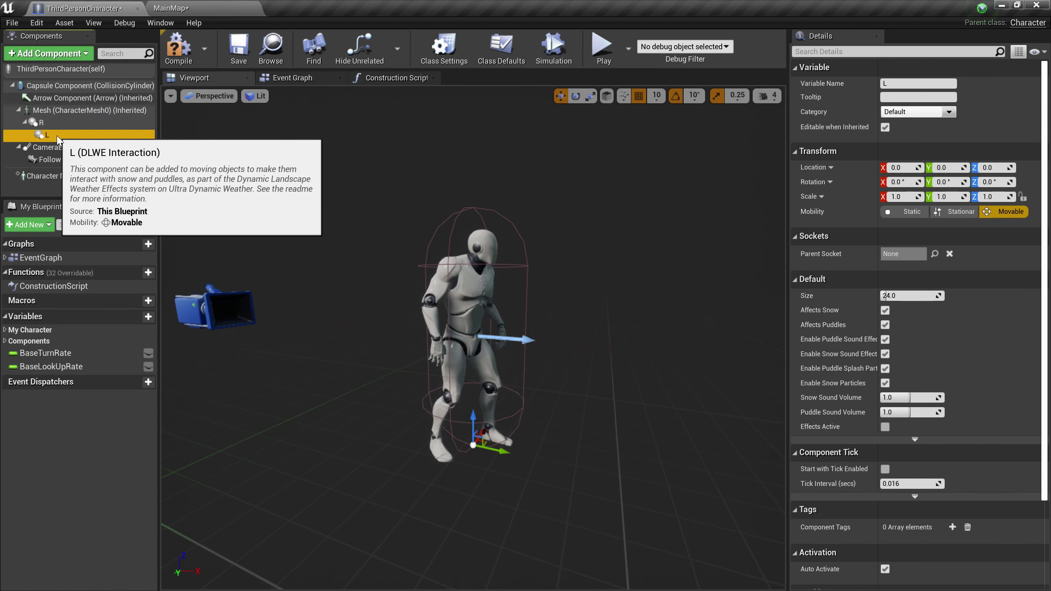
{"action": "left_click_drag", "start_coordinate": [124, 133], "coordinate": [60, 110]}
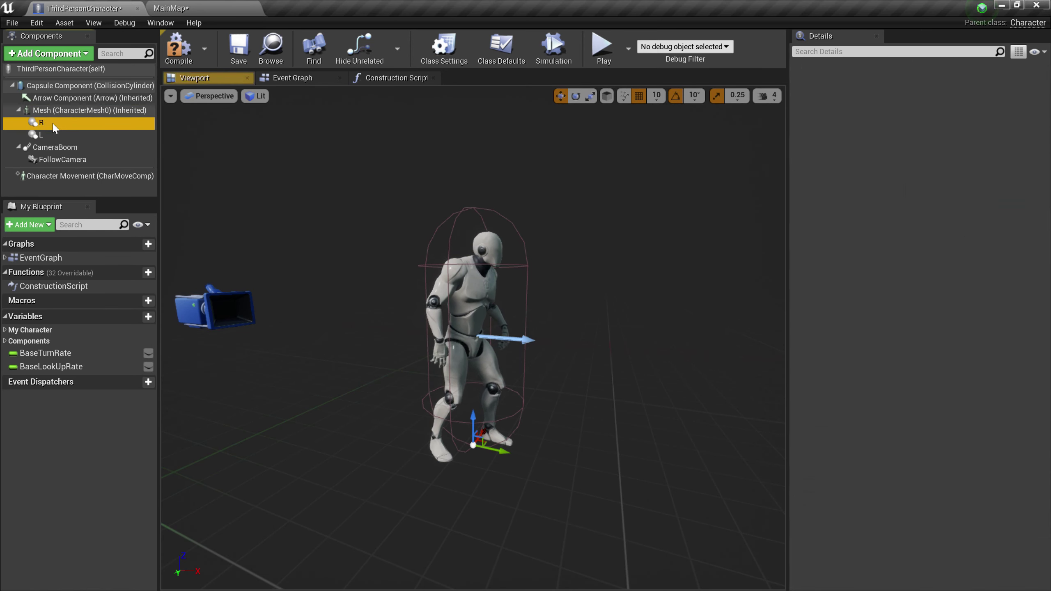
Step: Set the R component's parent socket to the foot_r bone
{"action": "left_click", "coordinate": [58, 122]}
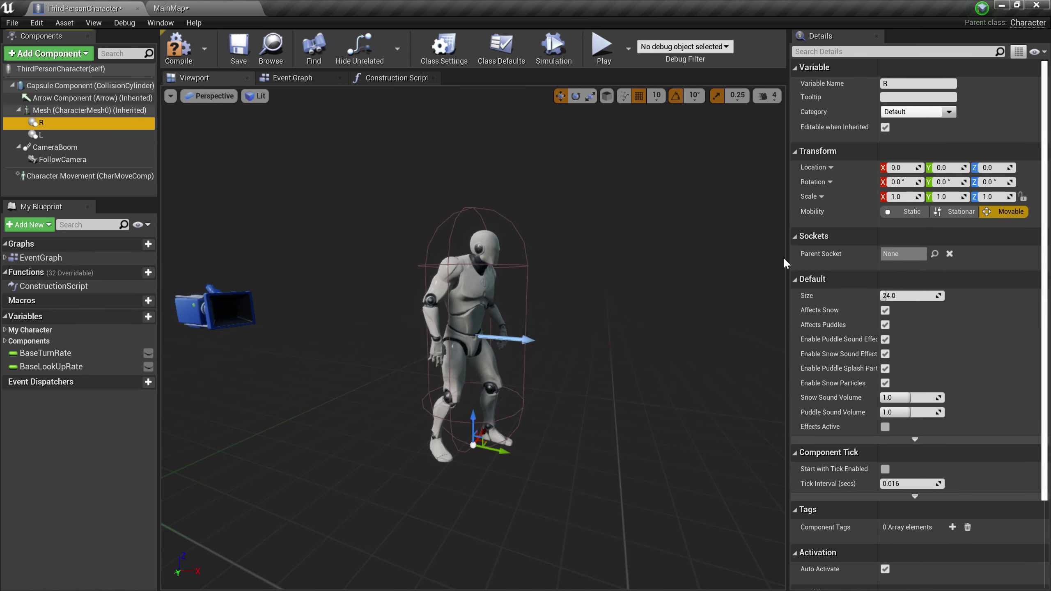
{"action": "left_click", "coordinate": [935, 254]}
{"action": "type", "text": "foo"}
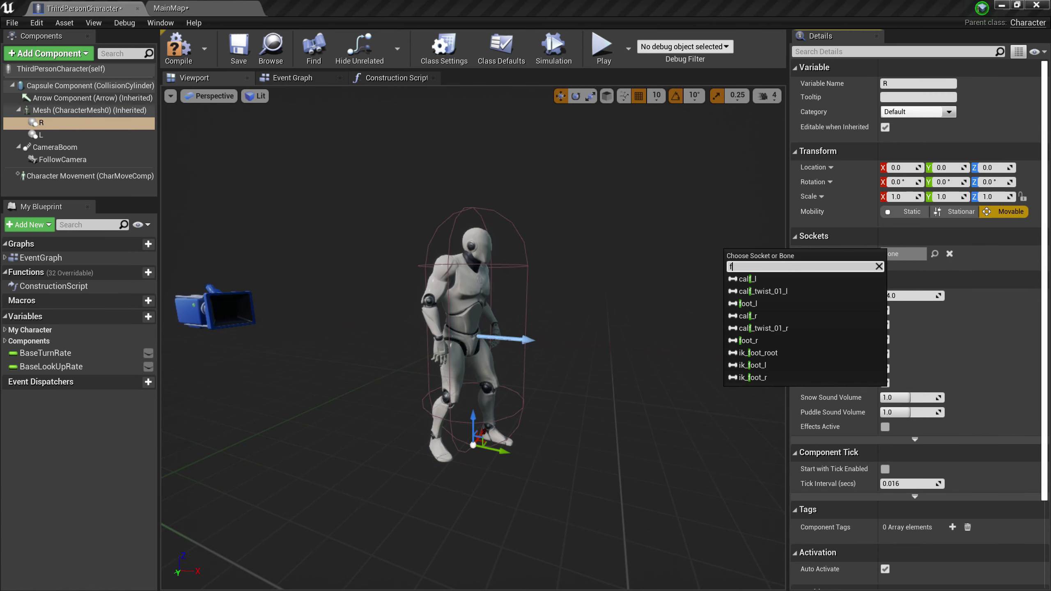
{"action": "key", "text": "Down"}
{"action": "key", "text": "Down"}
{"action": "key", "text": "Return"}
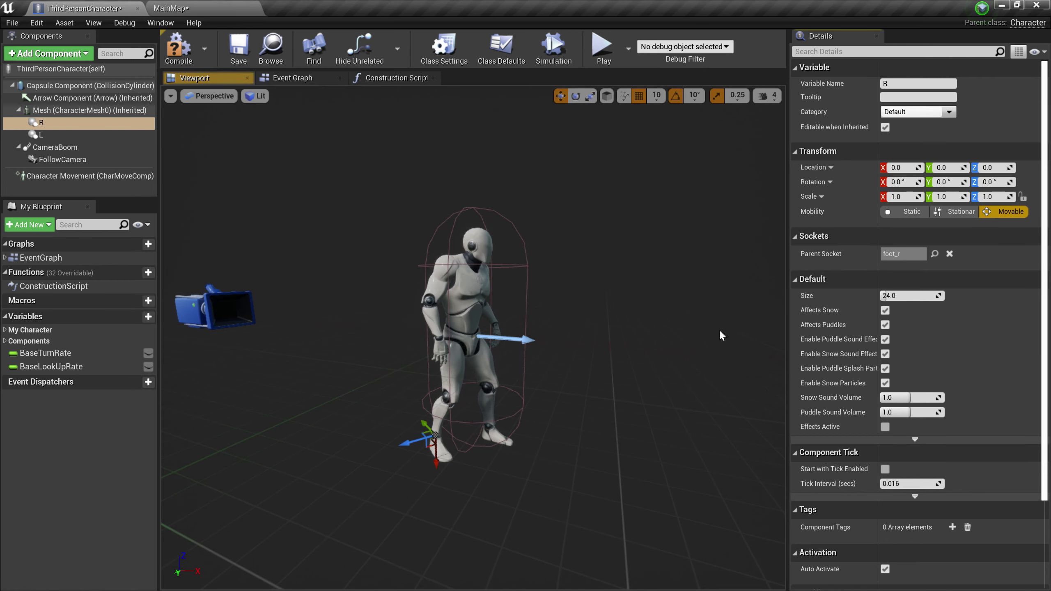
Step: Move the R component down and forward within the right foot, to about X 7.33, Y -8.15, Z 0.96
{"action": "left_click_drag", "start_coordinate": [453, 470], "coordinate": [496, 466], "text": "alt"}
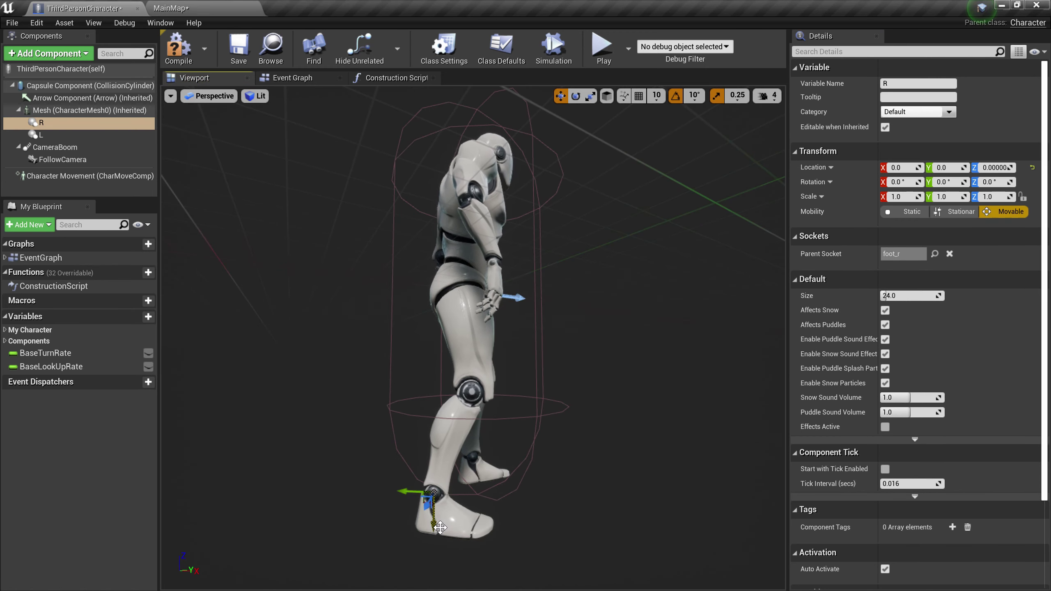
{"action": "left_click_drag", "start_coordinate": [440, 528], "coordinate": [435, 531]}
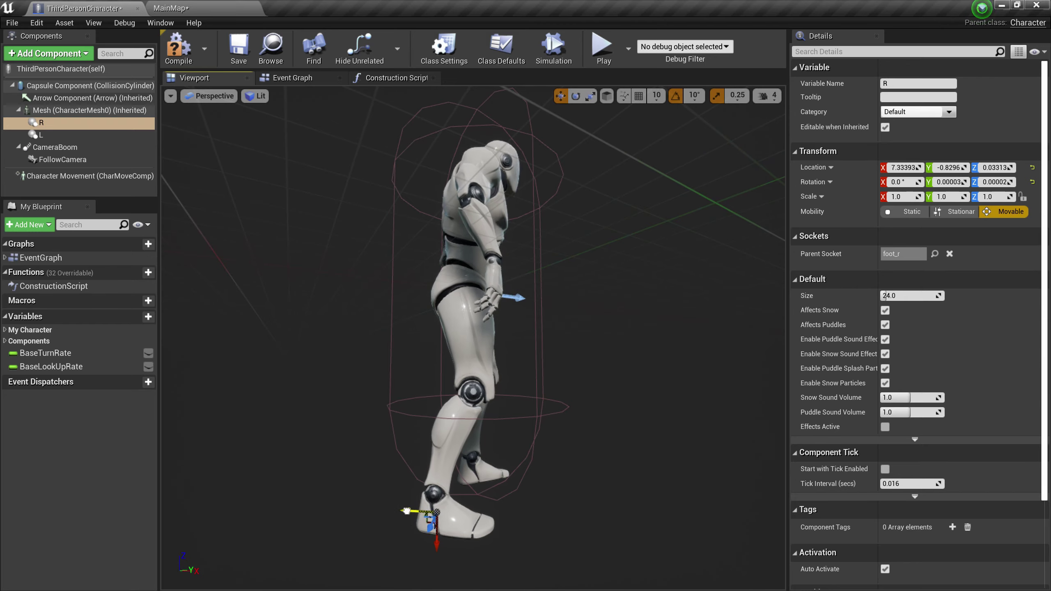
{"action": "left_click_drag", "start_coordinate": [495, 513], "coordinate": [518, 506], "text": "alt"}
{"action": "left_click_drag", "start_coordinate": [613, 514], "coordinate": [493, 506]}
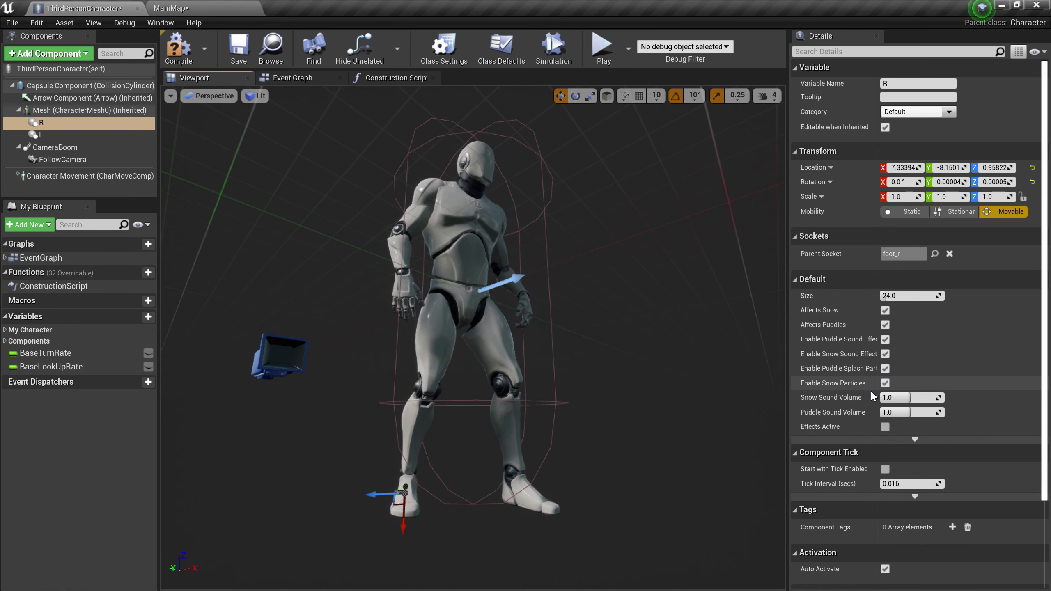
Step: Set both Snow Sound Volume and Puddle Sound Volume of the R component to 3.0
{"action": "left_click", "coordinate": [896, 396]}
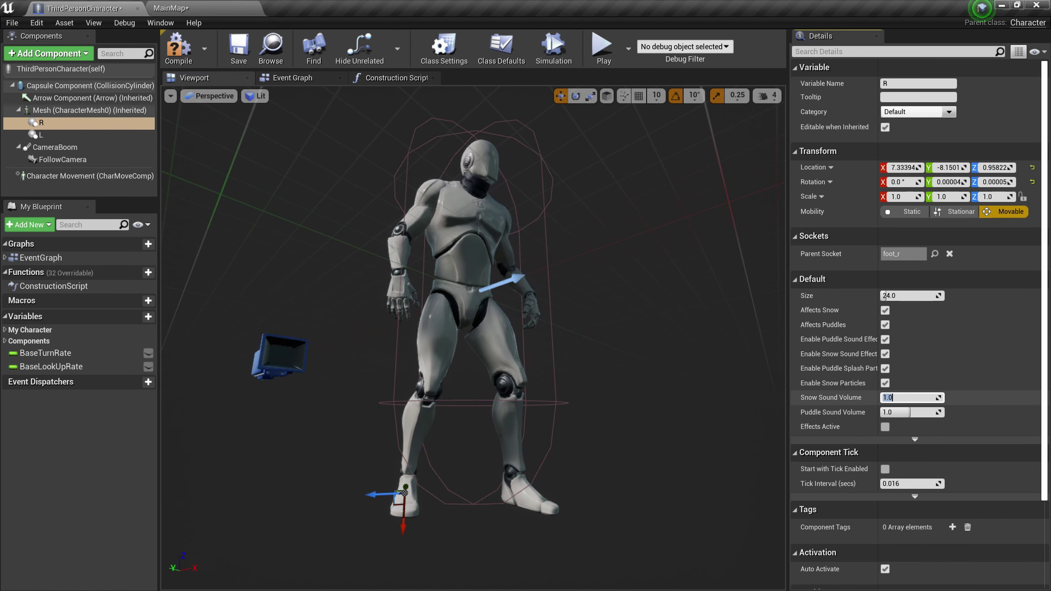
{"action": "left_click", "coordinate": [909, 411]}
{"action": "type", "text": "3"}
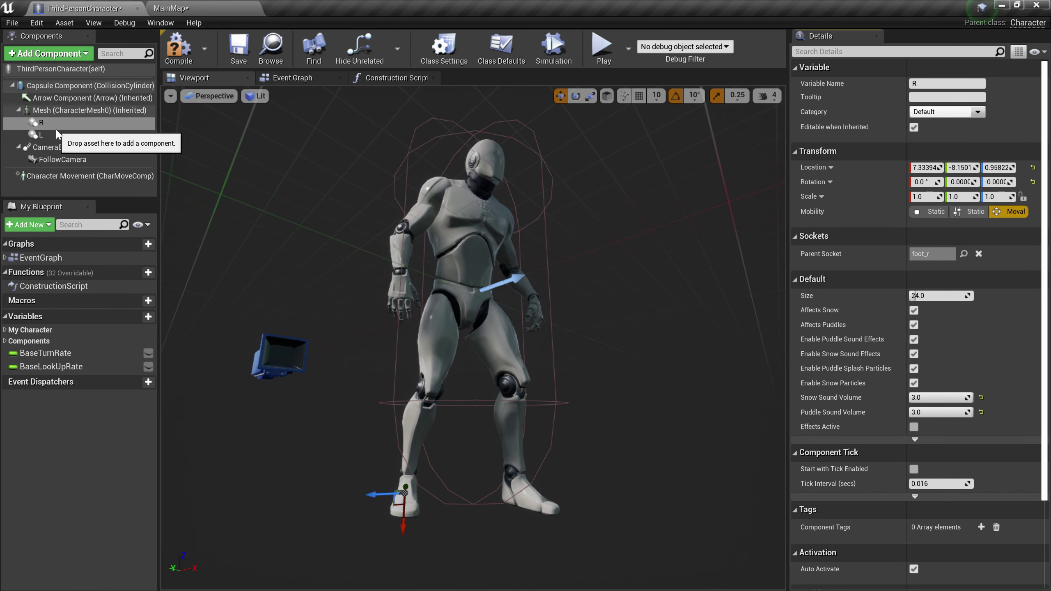
Step: Inspect the L component's placement on the left foot, and compile and save the character blueprint
{"action": "left_click", "coordinate": [51, 136]}
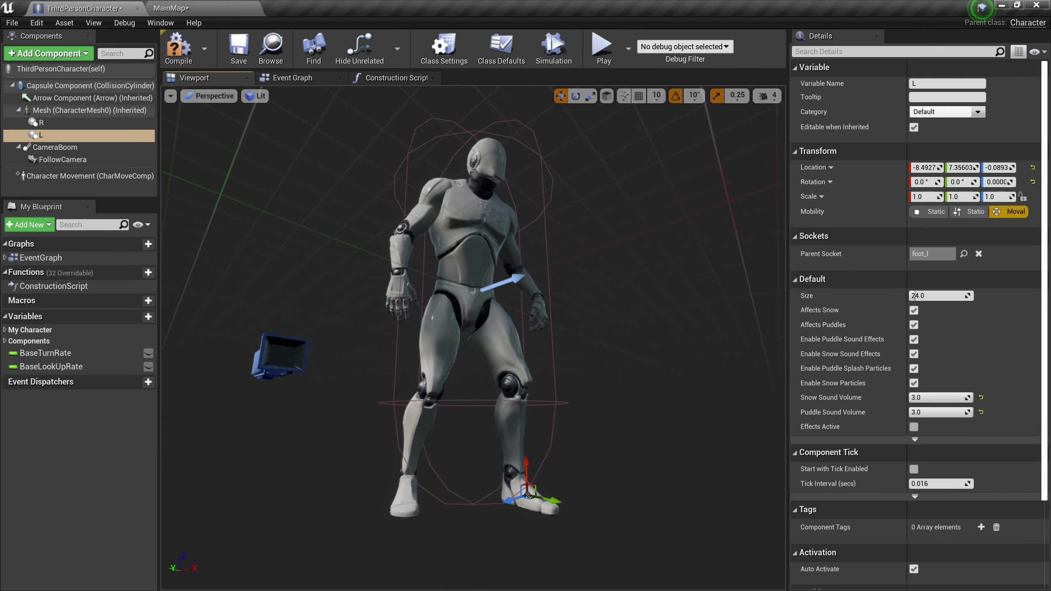
{"action": "left_click_drag", "start_coordinate": [629, 438], "coordinate": [338, 352], "text": "alt"}
{"action": "left_click", "coordinate": [177, 46]}
{"action": "left_click", "coordinate": [233, 45]}
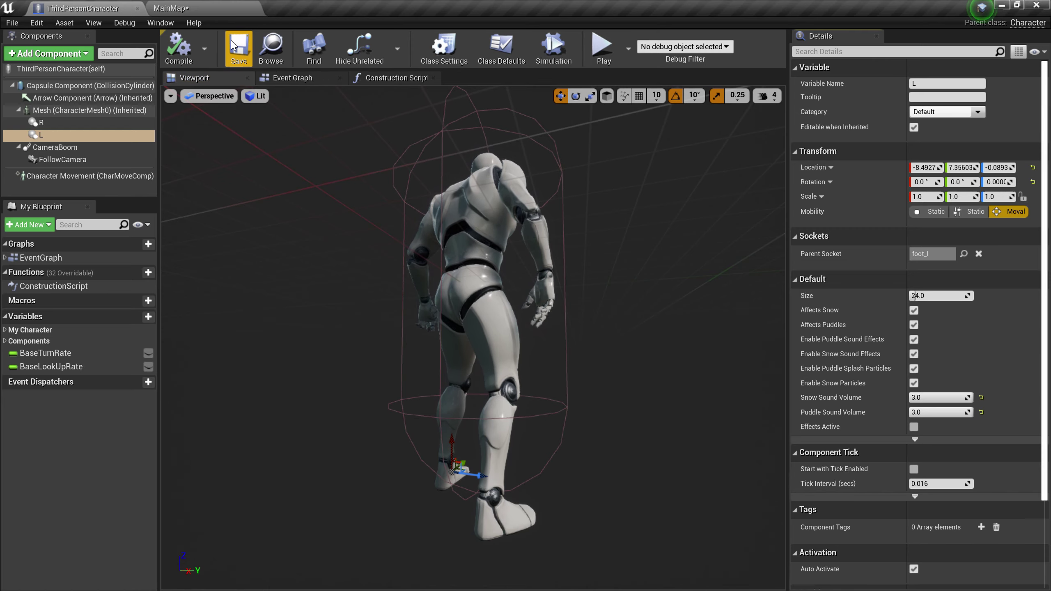
Step: Return to MainMap and play-test the level, running and jumping the character through the puddles to check the water interaction
{"action": "left_click", "coordinate": [138, 8]}
{"action": "key", "text": "alt+p"}
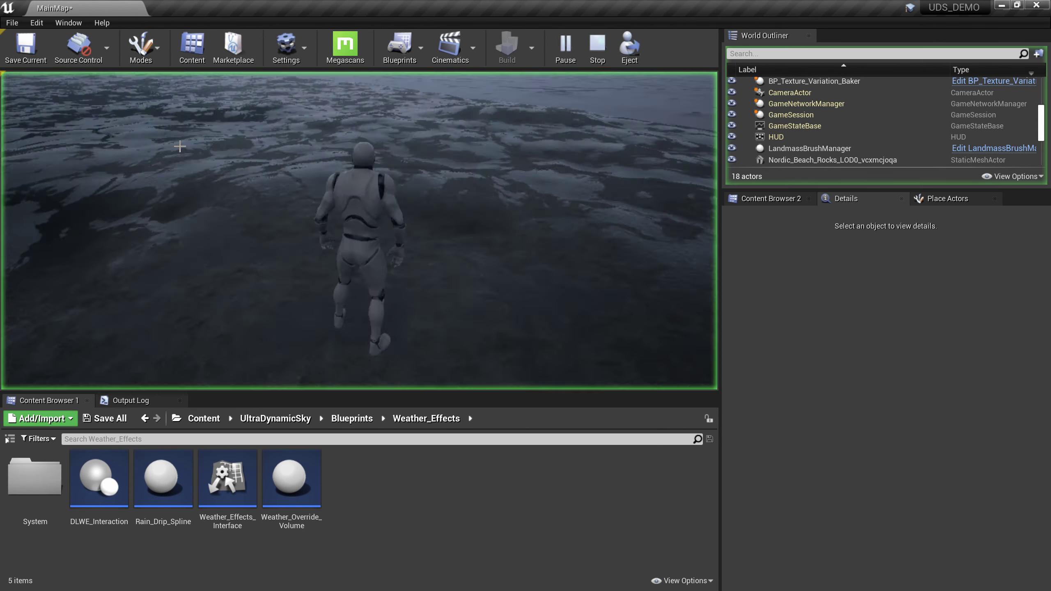
{"action": "key", "text": "w"}
{"action": "key", "text": "space"}
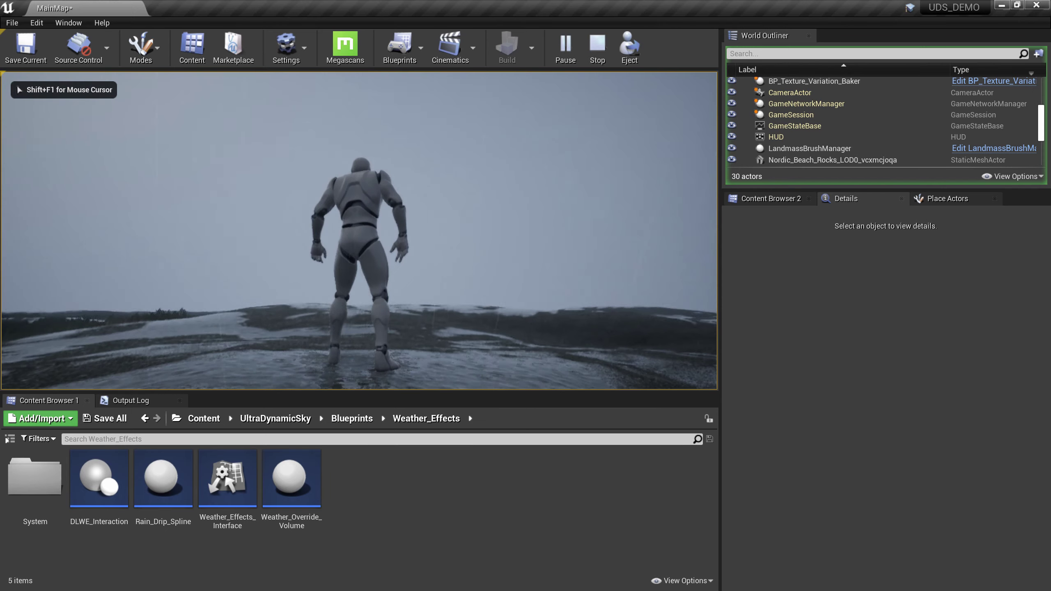
{"action": "key", "text": "space"}
{"action": "key", "text": "a"}
{"action": "key", "text": "w"}
{"action": "key", "text": "w"}
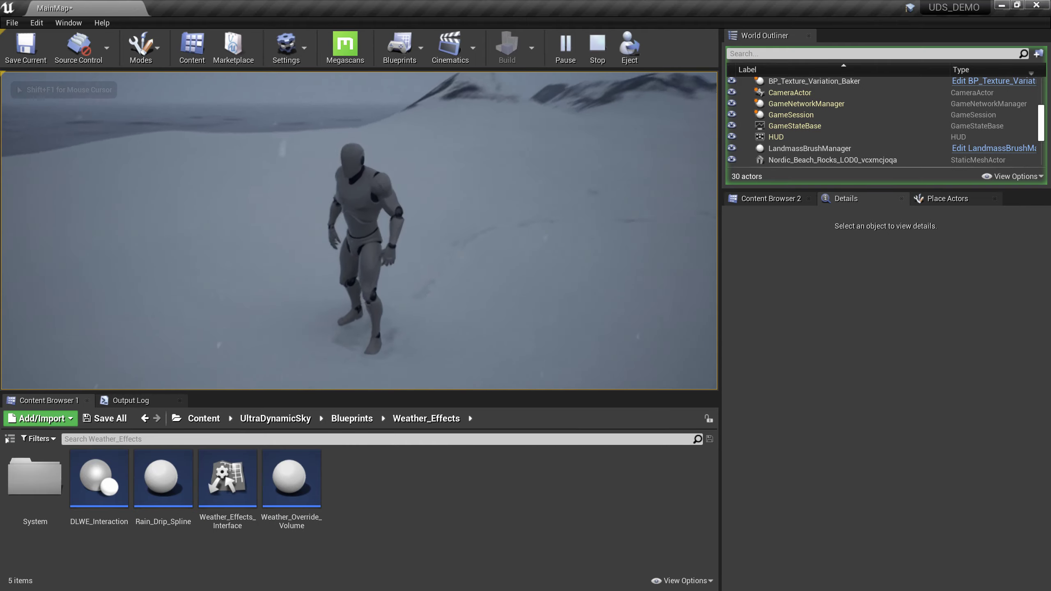
Step: Run the character around the snow-covered ground to check the footprints it leaves, and stop the play session
{"action": "key", "text": "w"}
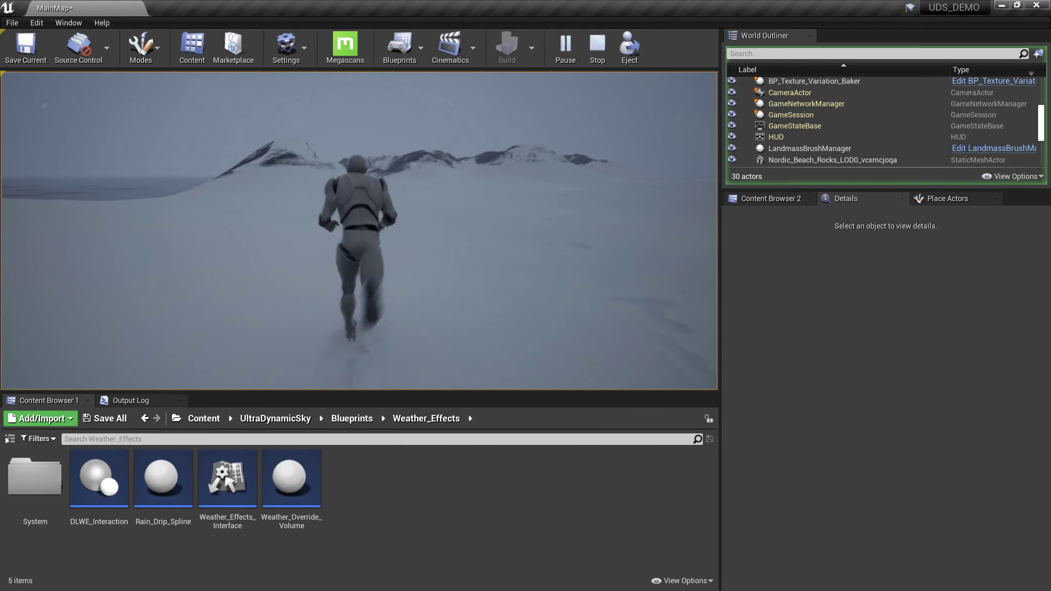
{"action": "key", "text": "a"}
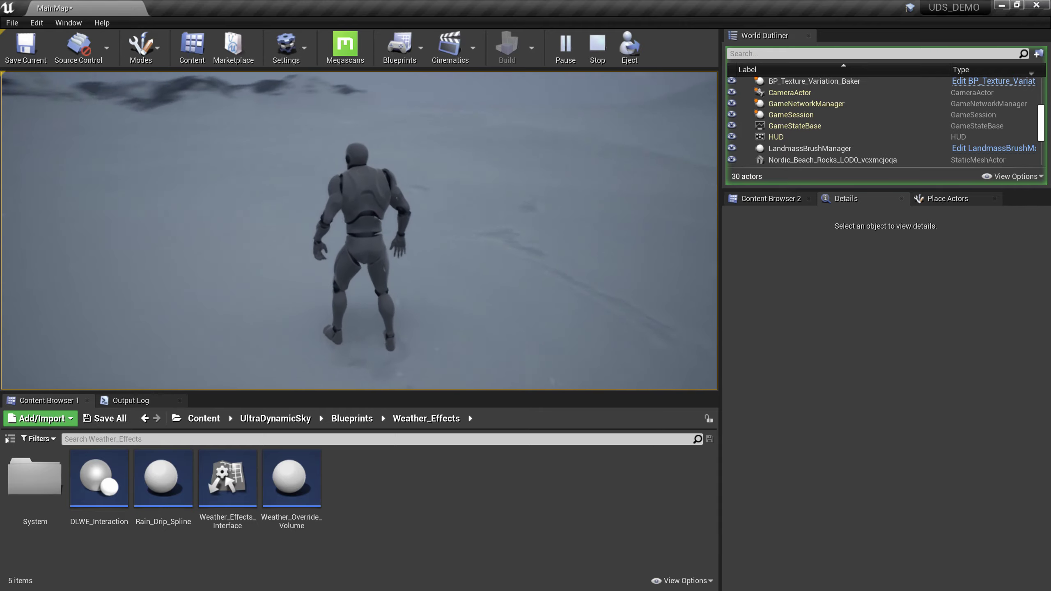
{"action": "key", "text": "w"}
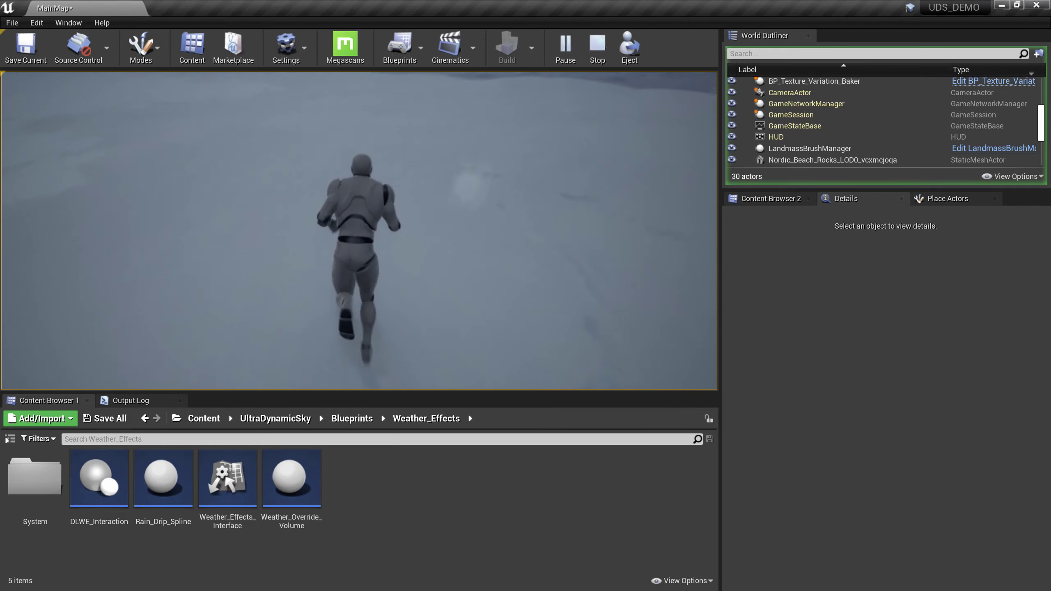
{"action": "key", "text": "d"}
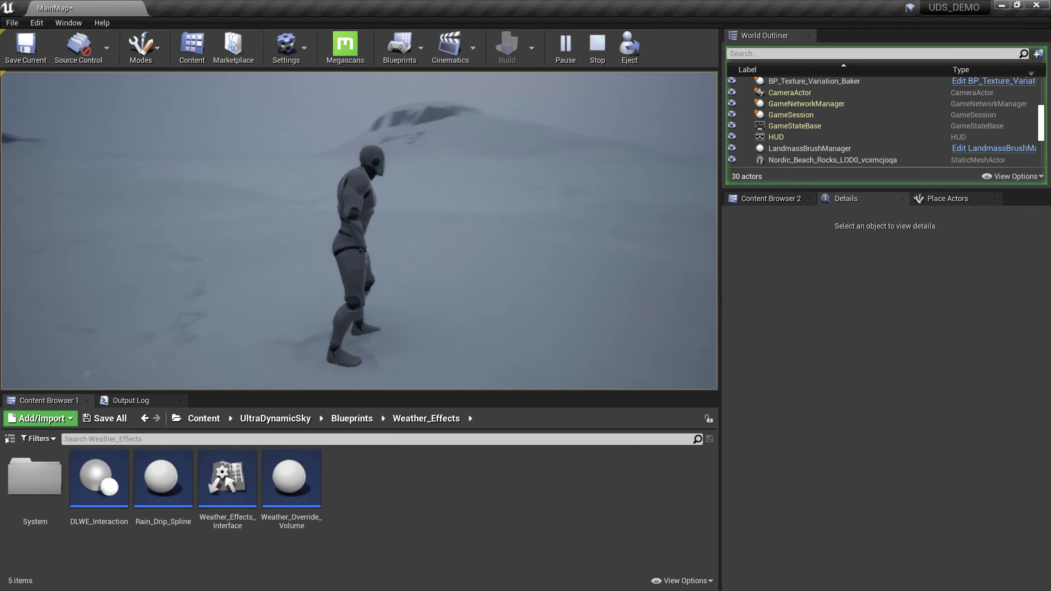
{"action": "key", "text": "w"}
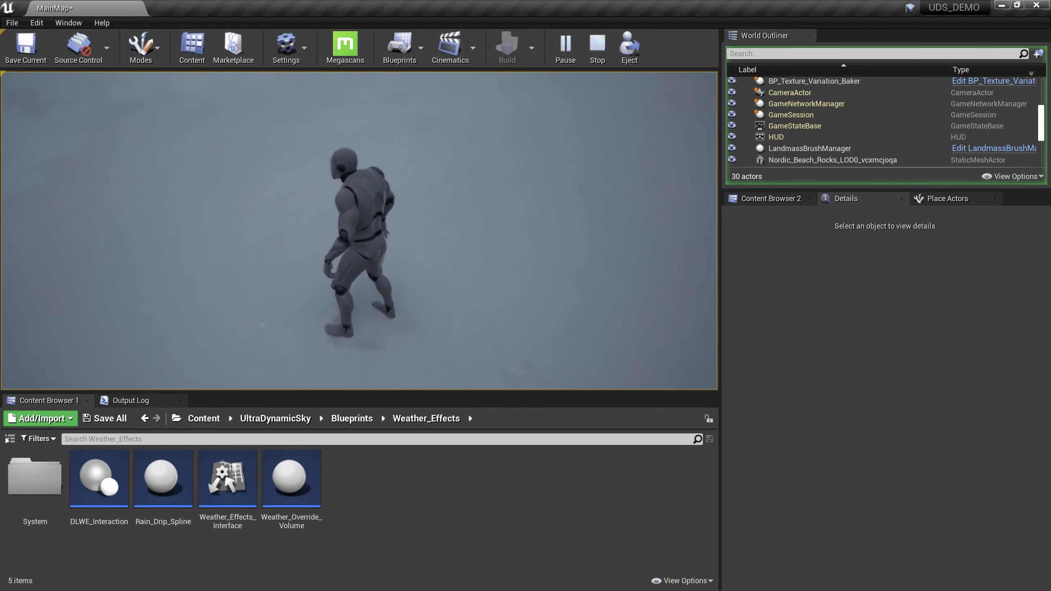
{"action": "key", "text": "Escape"}
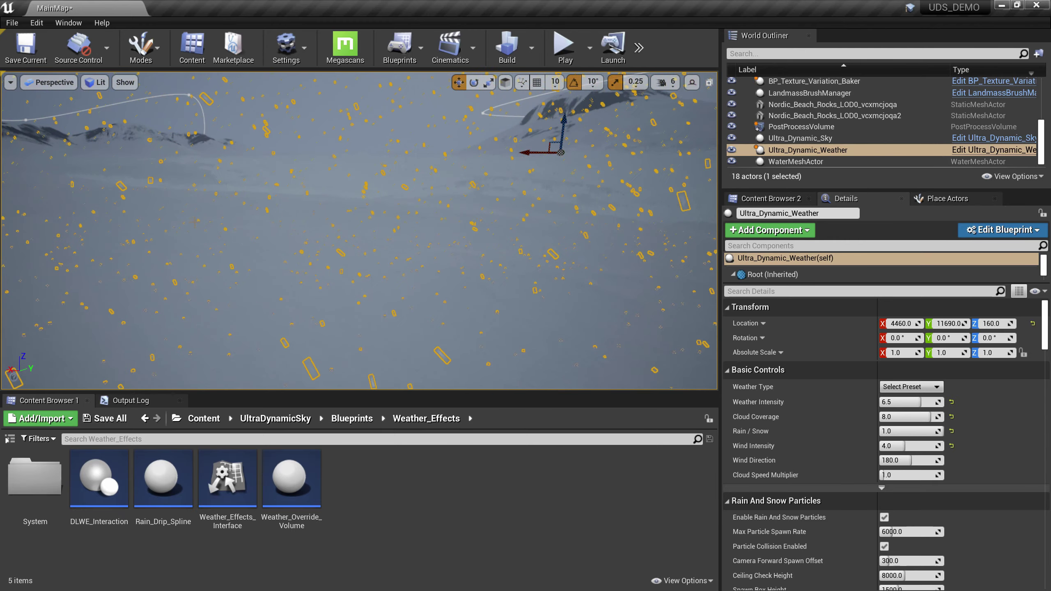
Step: Set the Ultra_Dynamic_Weather actor's Weather Type to Clear Skies
{"action": "right_click_drag", "start_coordinate": [460, 326], "coordinate": [440, 299]}
{"action": "left_click", "coordinate": [818, 150]}
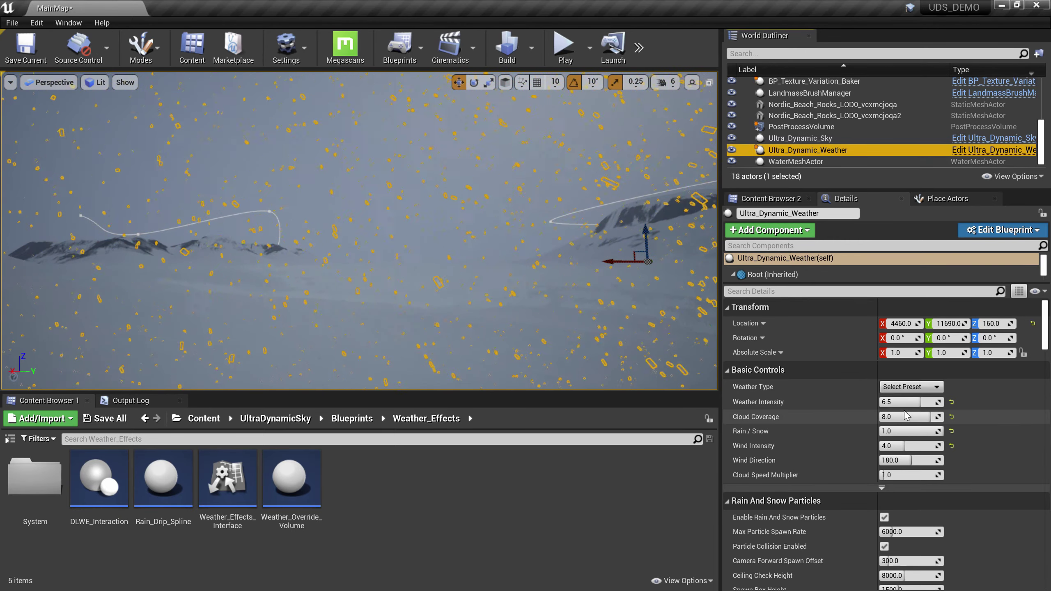
{"action": "left_click", "coordinate": [927, 386]}
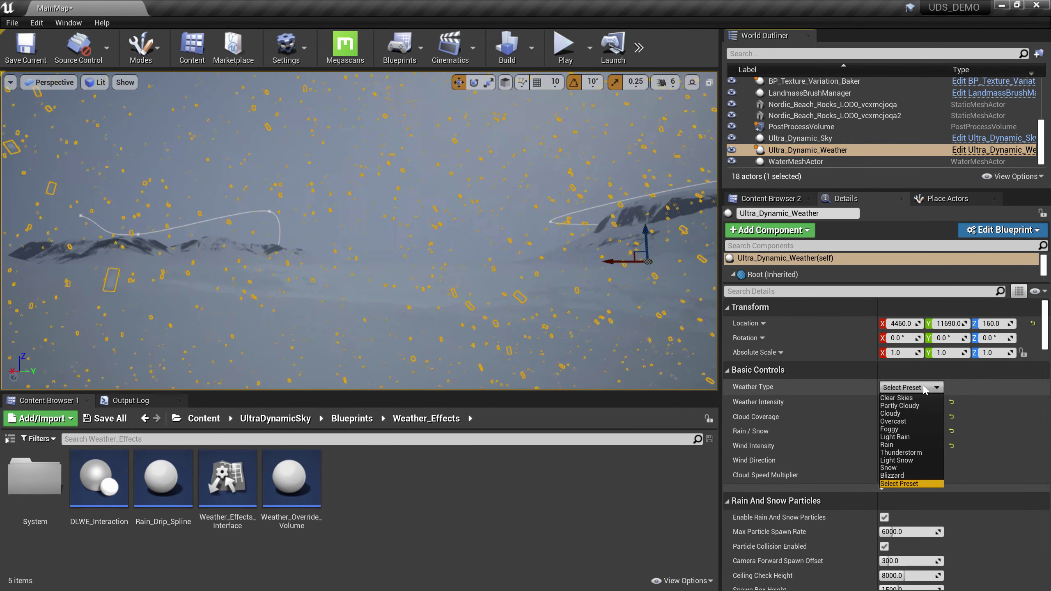
{"action": "left_click", "coordinate": [896, 396]}
{"action": "right_click_drag", "start_coordinate": [396, 302], "coordinate": [435, 301]}
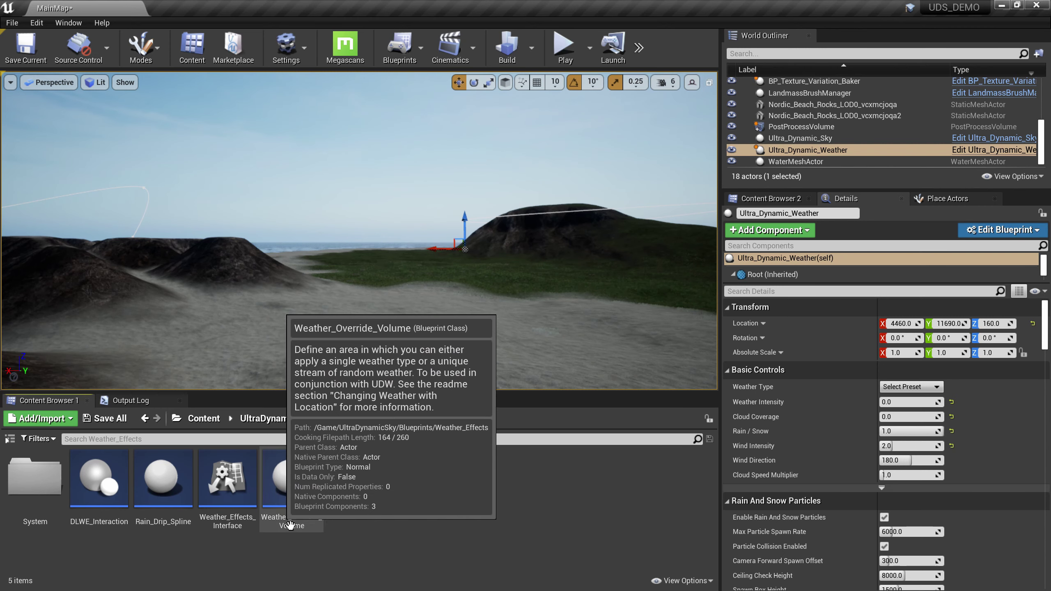
{"action": "left_click", "coordinate": [275, 418]}
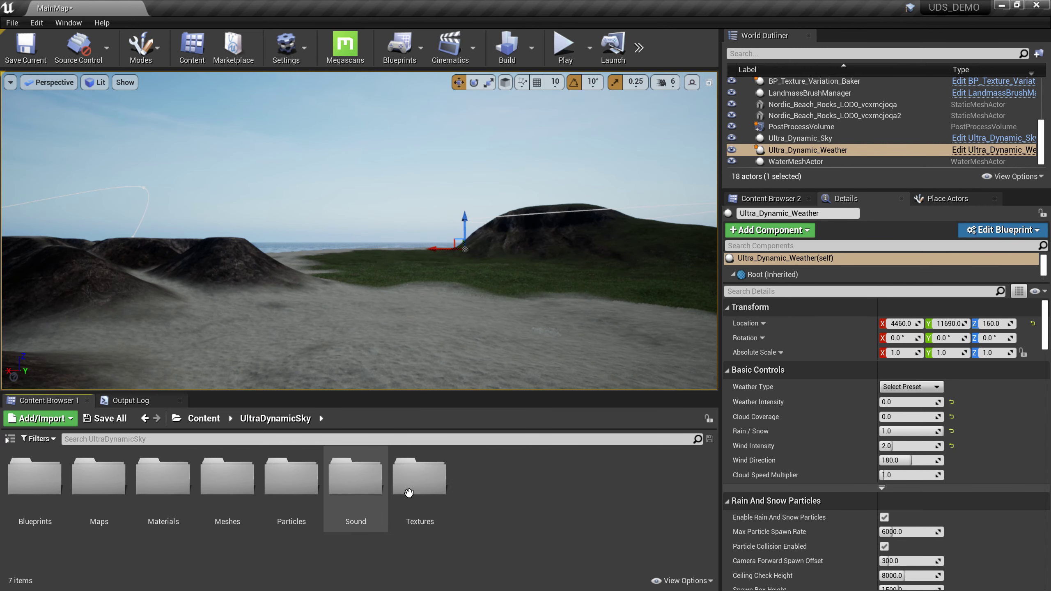
{"action": "double_click", "coordinate": [29, 485]}
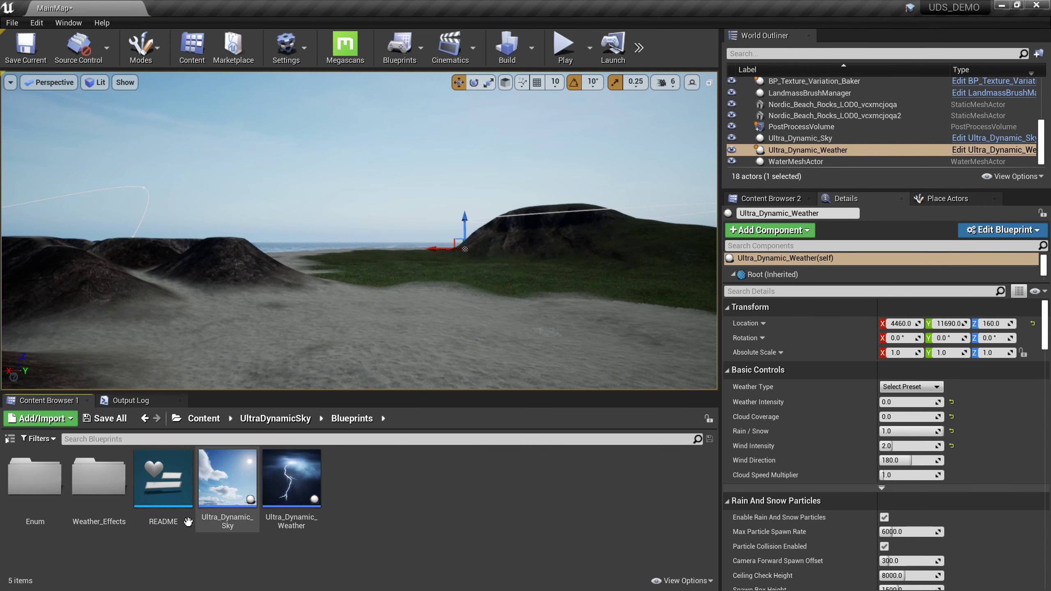
{"action": "double_click", "coordinate": [118, 524]}
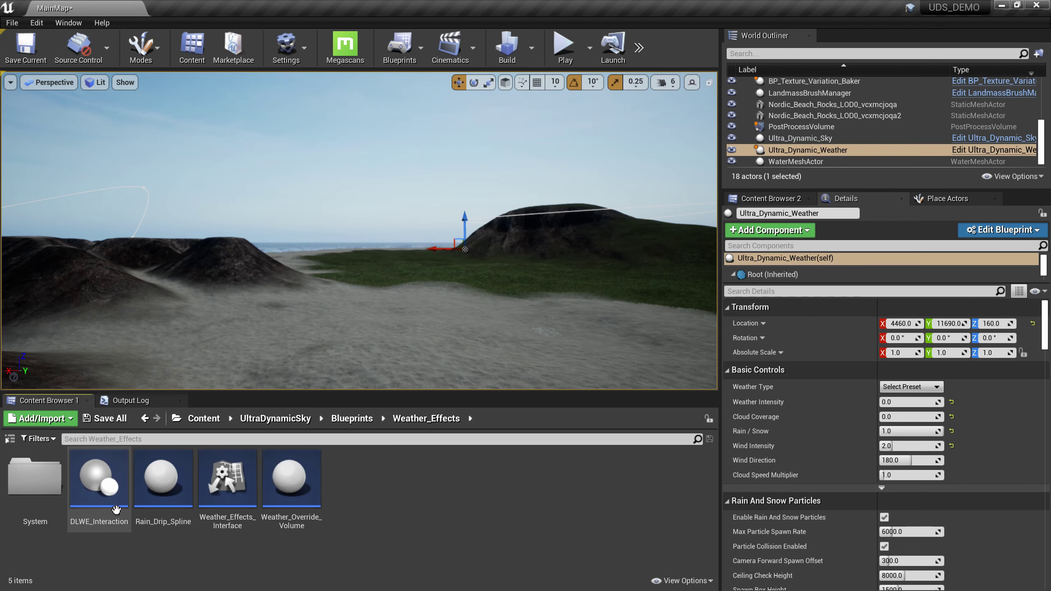
Step: Place a Weather_Override_Volume from the Weather_Effects folder in the level at the beach rocks on the grass
{"action": "right_click_drag", "start_coordinate": [339, 265], "coordinate": [331, 323]}
{"action": "left_click", "coordinate": [308, 269]}
{"action": "mouse_move", "coordinate": [309, 269]}
{"action": "right_mouse_down"}
{"action": "mouse_move", "coordinate": [264, 263]}
{"action": "mouse_move", "coordinate": [308, 248]}
{"action": "right_mouse_up"}
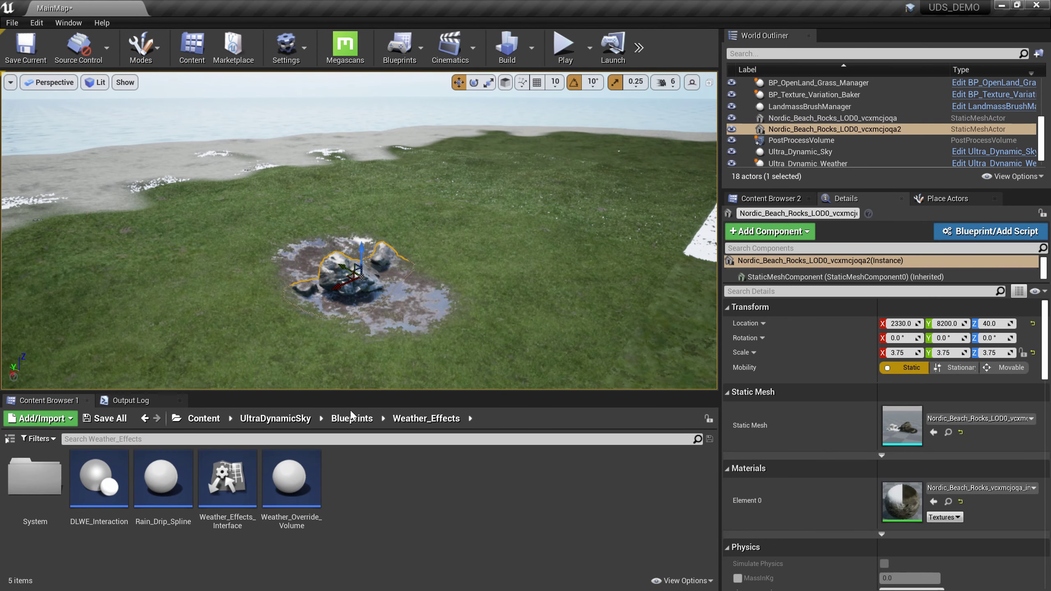
{"action": "left_click_drag", "start_coordinate": [292, 485], "coordinate": [355, 276]}
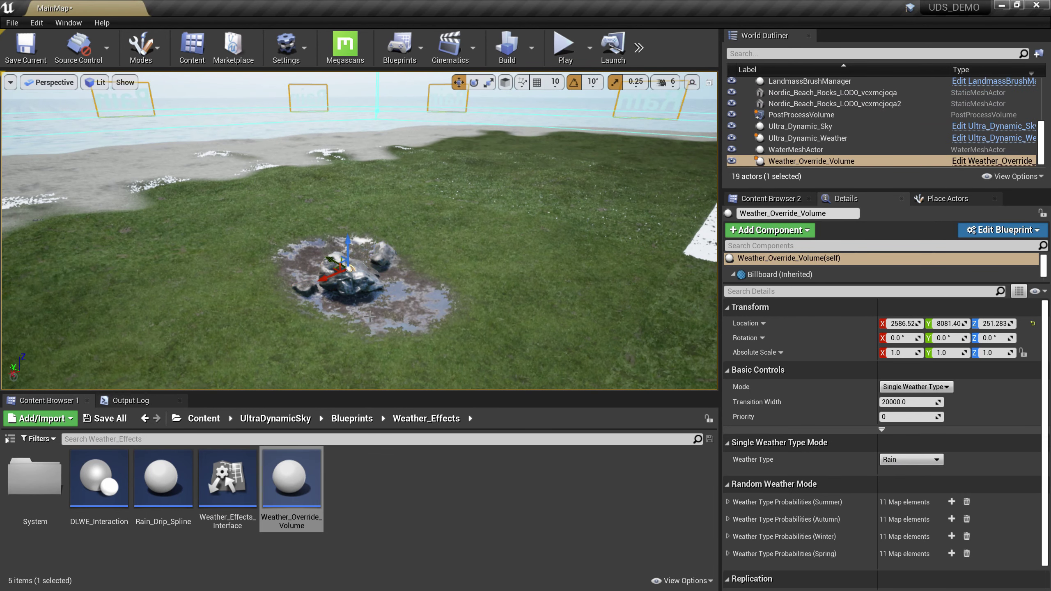
Step: Scale the Weather_Override_Volume down around the rocks to about 0.11 in X and 0.07 in Y
{"action": "scroll", "coordinate": [370, 317], "scroll_direction": "down", "scroll_amount": 3}
{"action": "key", "text": "w"}
{"action": "right_click_drag", "start_coordinate": [370, 316], "coordinate": [370, 364]}
{"action": "key", "text": "e"}
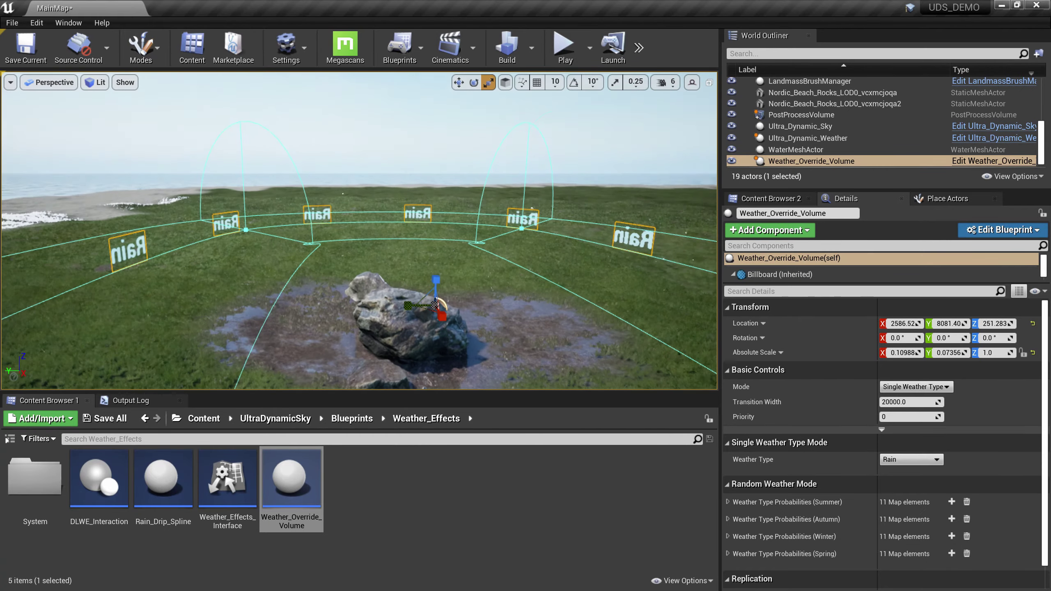
Step: Set the Weather Type of the Weather_Override_Volume around the beach rocks to Thunderstorm
{"action": "mouse_move", "coordinate": [373, 249]}
{"action": "right_mouse_down"}
{"action": "mouse_move", "coordinate": [356, 265]}
{"action": "mouse_move", "coordinate": [398, 257]}
{"action": "mouse_move", "coordinate": [306, 264]}
{"action": "mouse_move", "coordinate": [401, 257]}
{"action": "mouse_move", "coordinate": [364, 253]}
{"action": "right_mouse_up"}
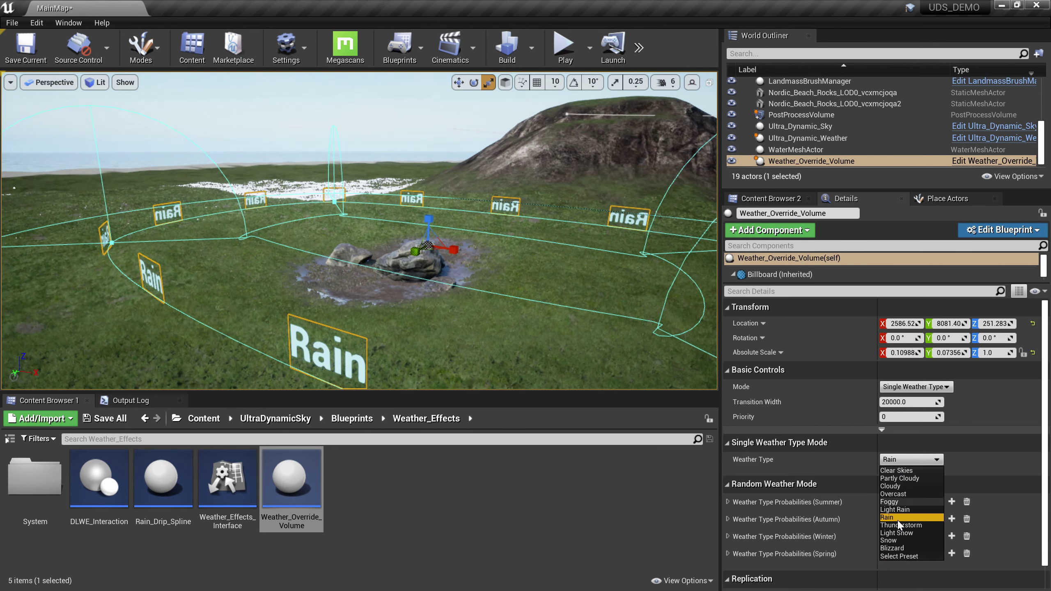
{"action": "left_click", "coordinate": [899, 525]}
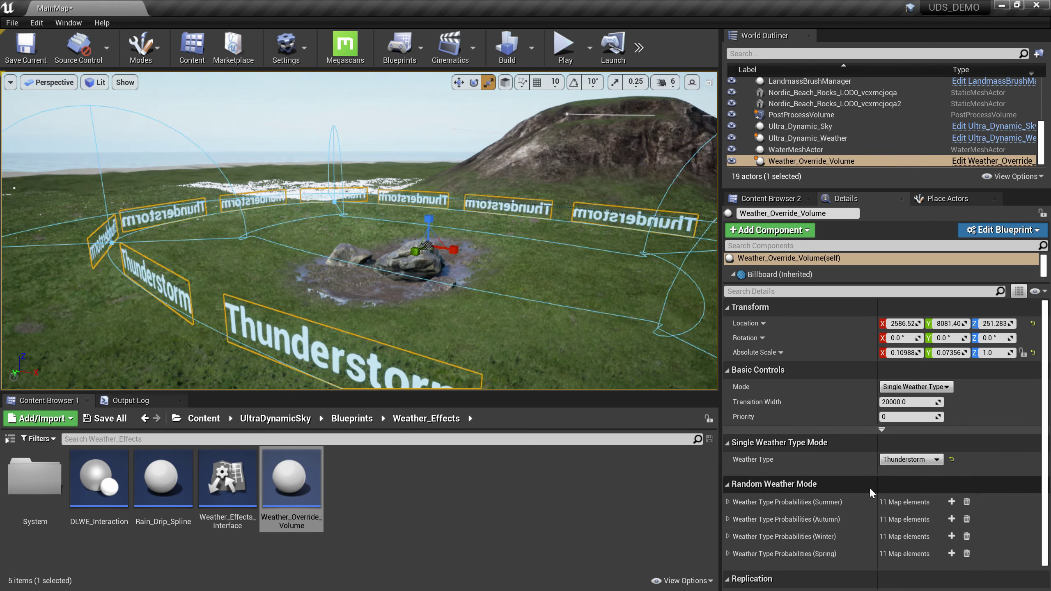
{"action": "scroll", "coordinate": [638, 263], "scroll_direction": "down", "scroll_amount": 7}
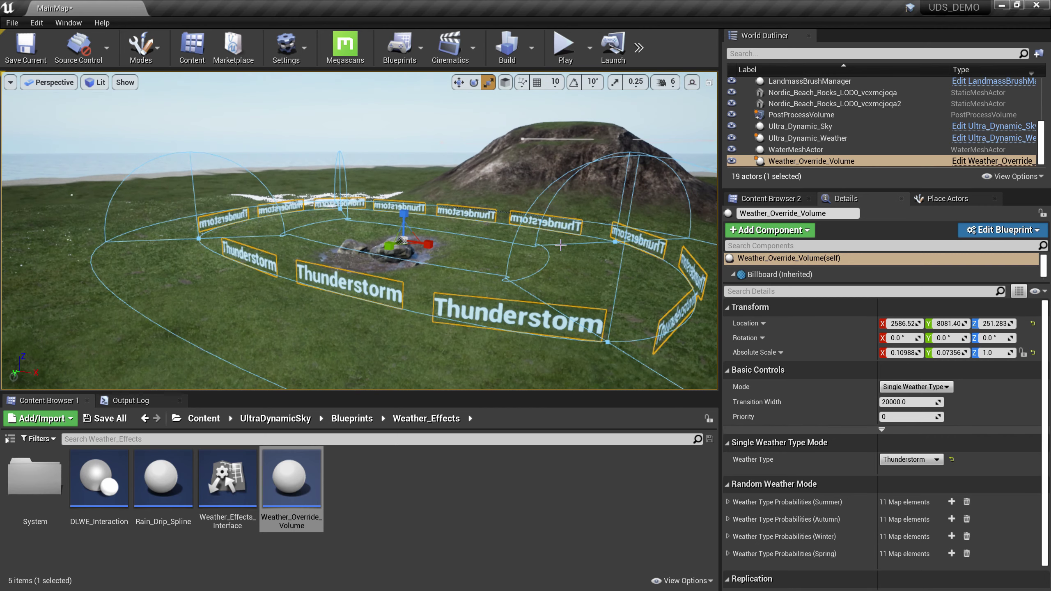
{"action": "right_click_drag", "start_coordinate": [488, 242], "coordinate": [510, 264]}
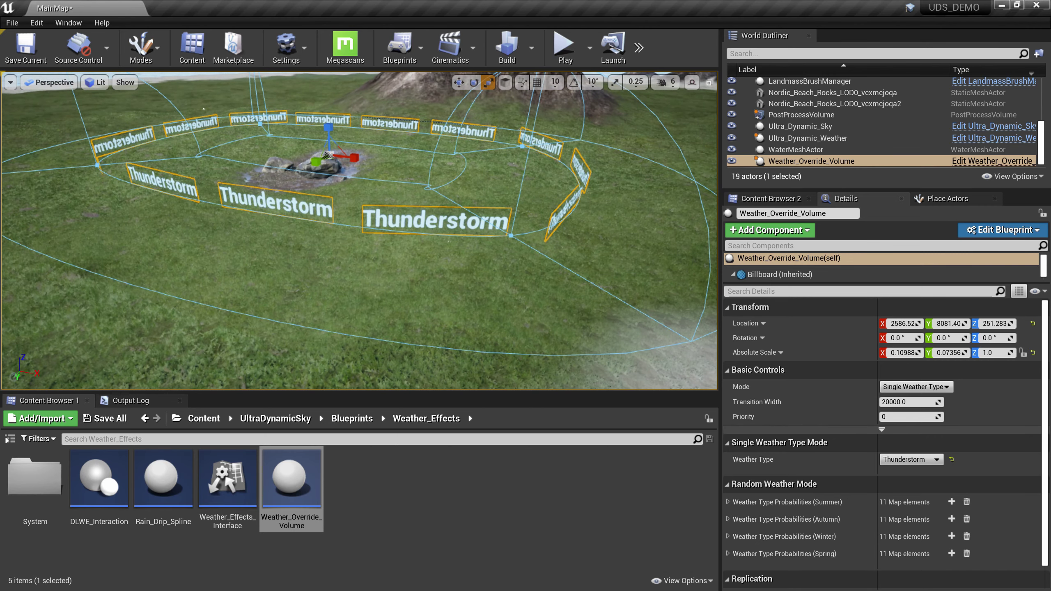
{"action": "scroll", "coordinate": [359, 230], "scroll_direction": "up", "scroll_amount": 6}
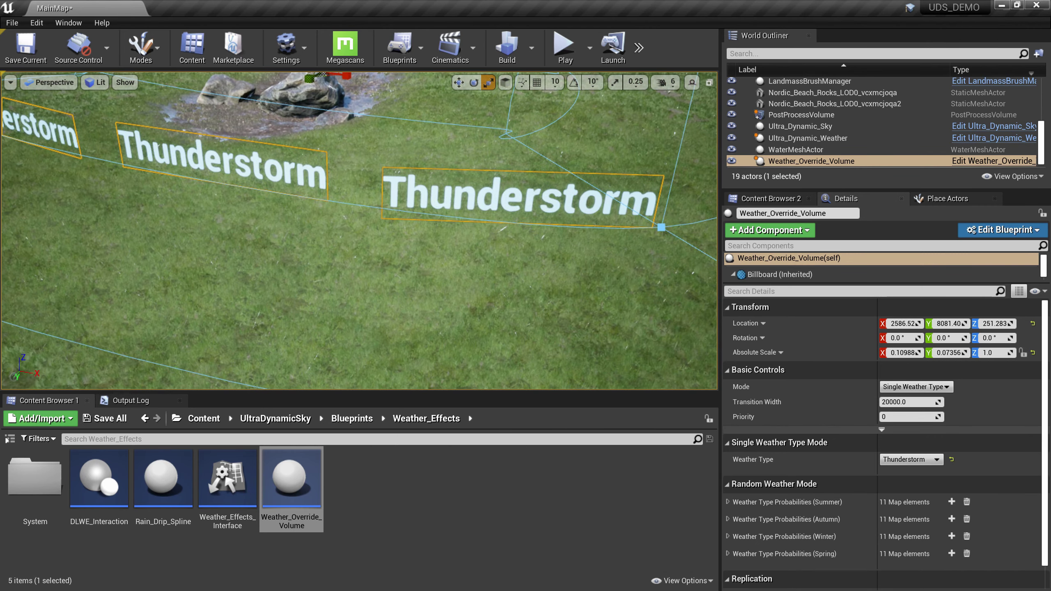
Step: Duplicate the Weather_Override_Volume onto the pale shore beside the grass and scale the copy to about 0.50 in X and 0.04 in Y
{"action": "scroll", "coordinate": [359, 231], "scroll_direction": "down", "scroll_amount": 15}
{"action": "right_click_drag", "start_coordinate": [360, 230], "coordinate": [331, 244]}
{"action": "key", "text": "w"}
{"action": "left_click_drag", "start_coordinate": [298, 197], "coordinate": [37, 263], "text": "alt"}
{"action": "left_click", "coordinate": [334, 185]}
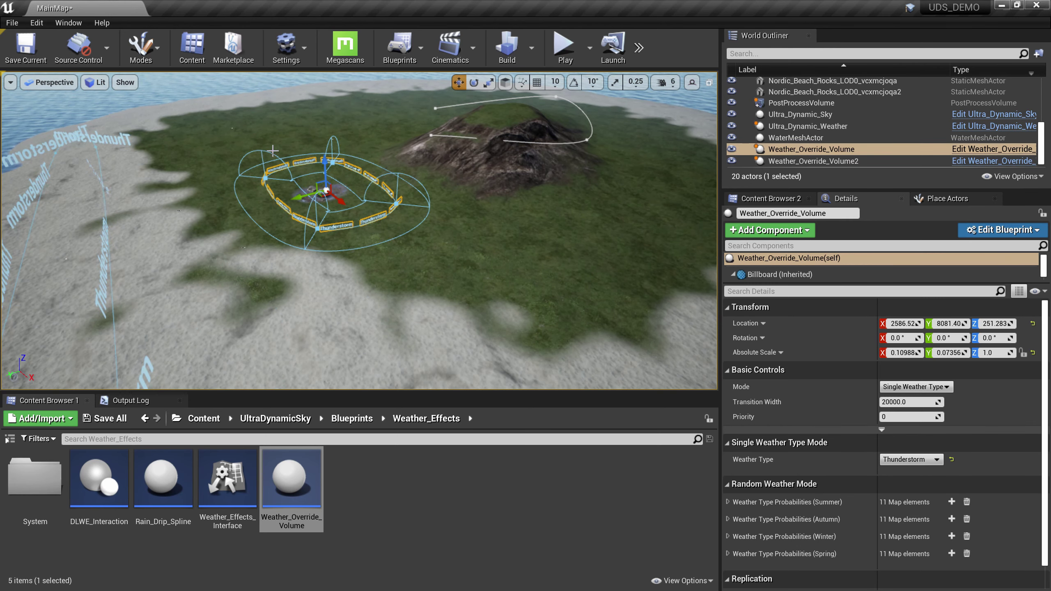
{"action": "scroll", "coordinate": [194, 253], "scroll_direction": "down", "scroll_amount": 1}
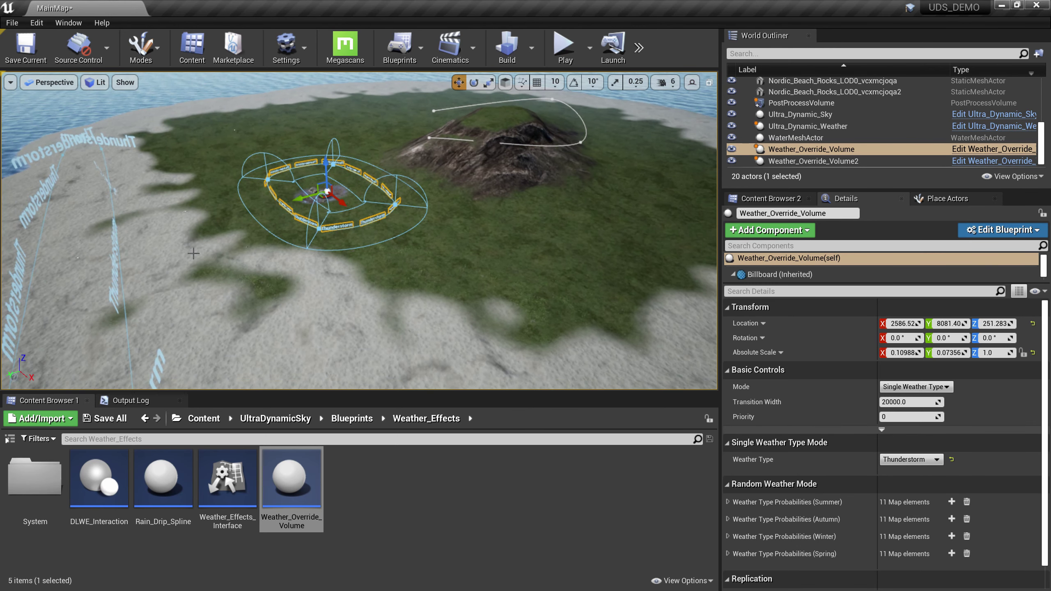
Step: Set the Weather Type of the Weather_Override_Volume2 along the shore to Snow
{"action": "left_click", "coordinate": [120, 251]}
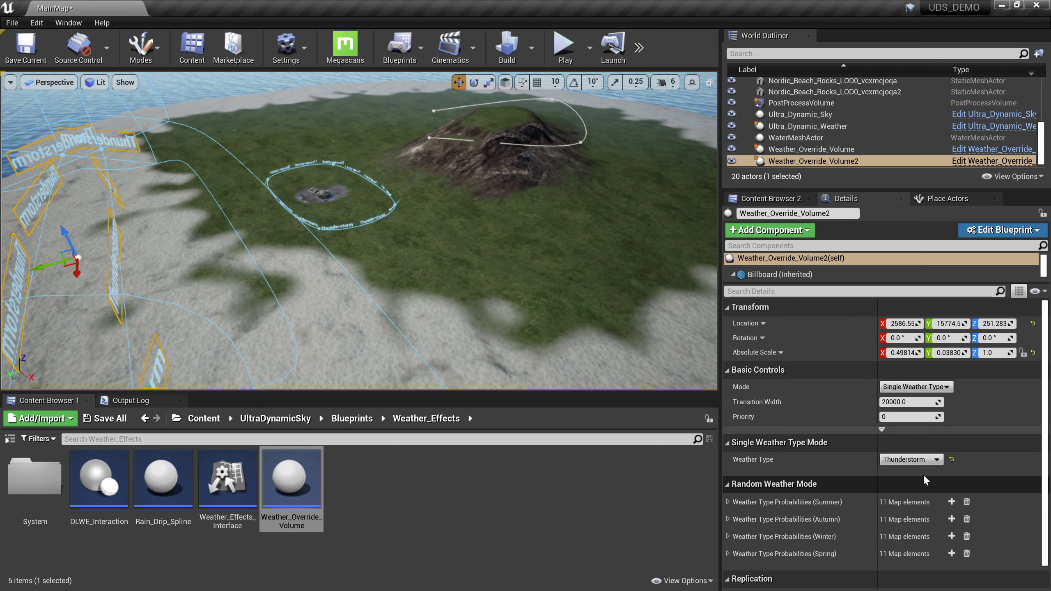
{"action": "left_click", "coordinate": [924, 460]}
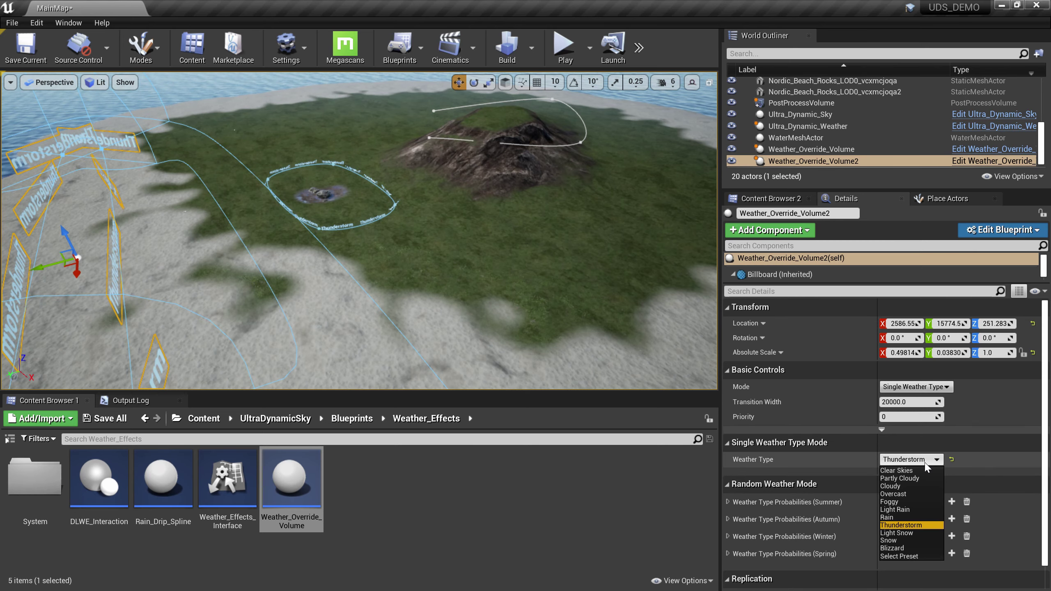
{"action": "left_click", "coordinate": [901, 541]}
{"action": "key", "text": "f"}
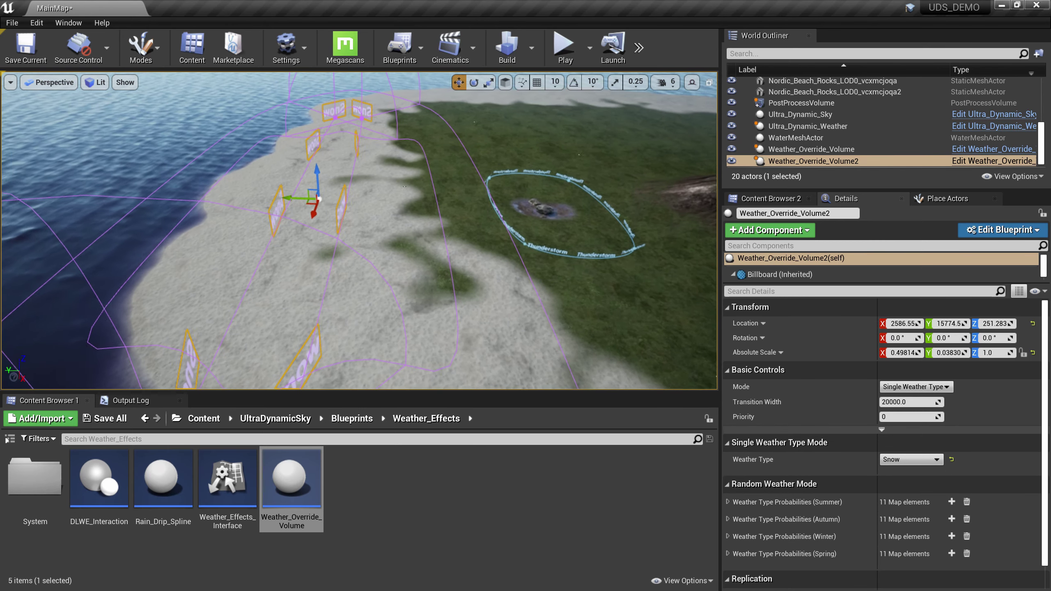
Step: Start a play session near the beach rocks and run the character across the grass toward them to test the local weather
{"action": "left_click", "coordinate": [537, 206]}
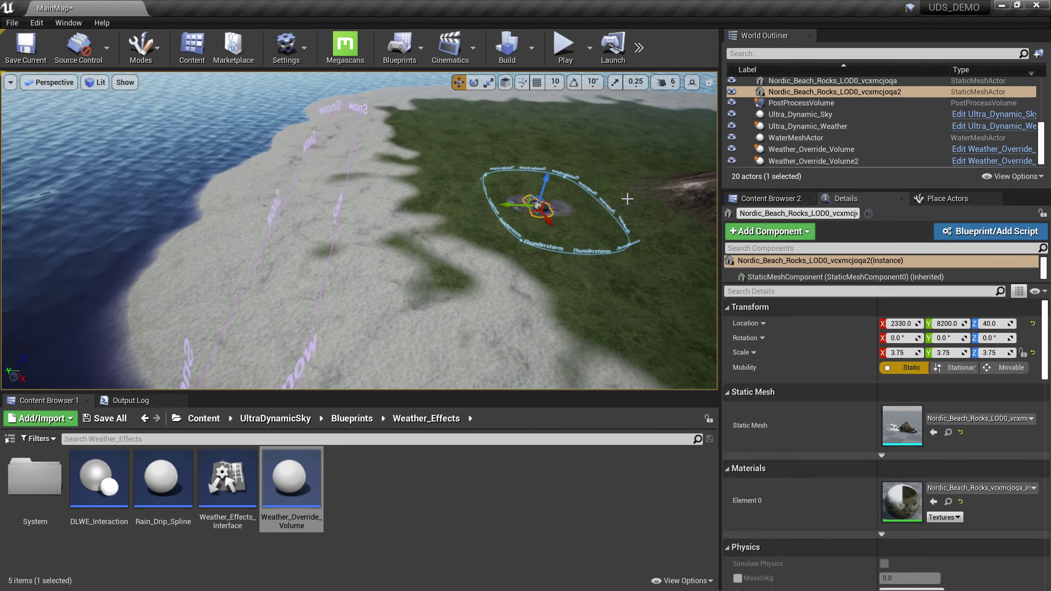
{"action": "key", "text": "f"}
{"action": "right_click_drag", "start_coordinate": [594, 202], "coordinate": [573, 182]}
{"action": "key", "text": "alt+p"}
{"action": "key", "text": "w"}
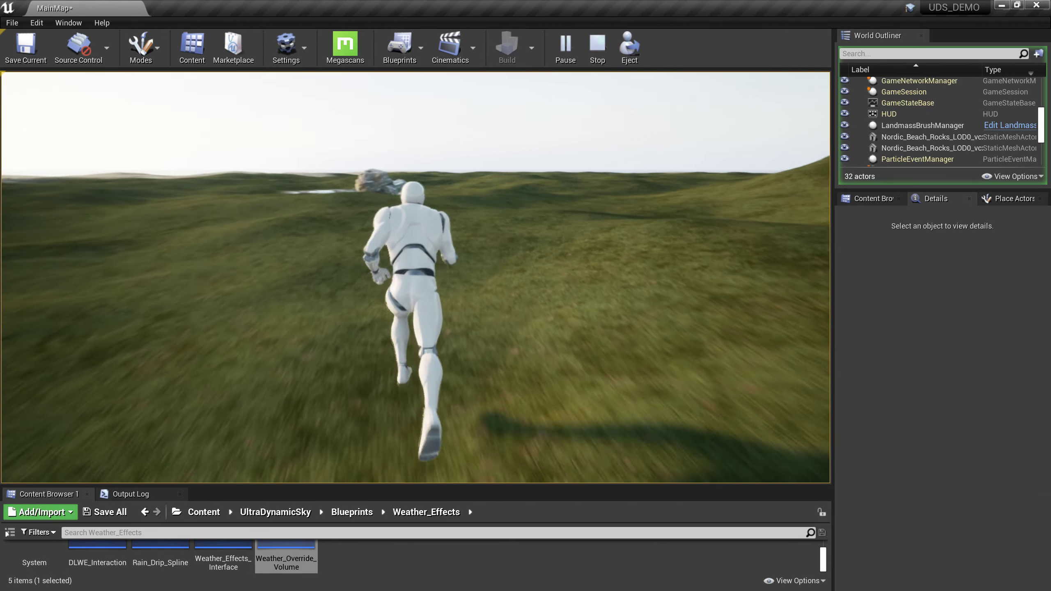